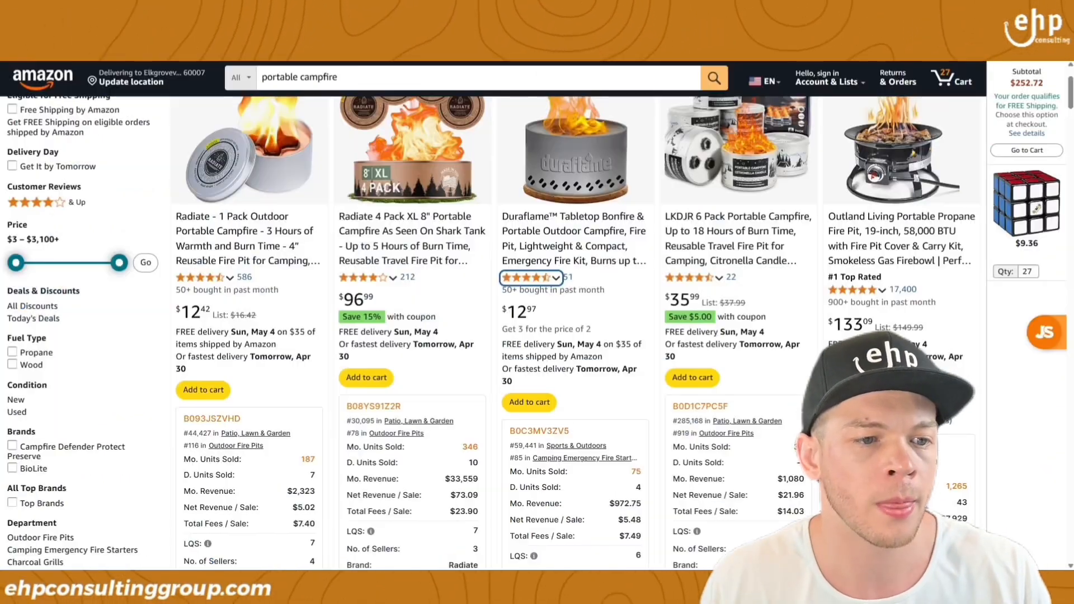
Copy the ASIN B08YS91Z2R from the Amazon results and look it up in Helium 10 Cerebro, loading the previous search from history.
left_click(376, 411)
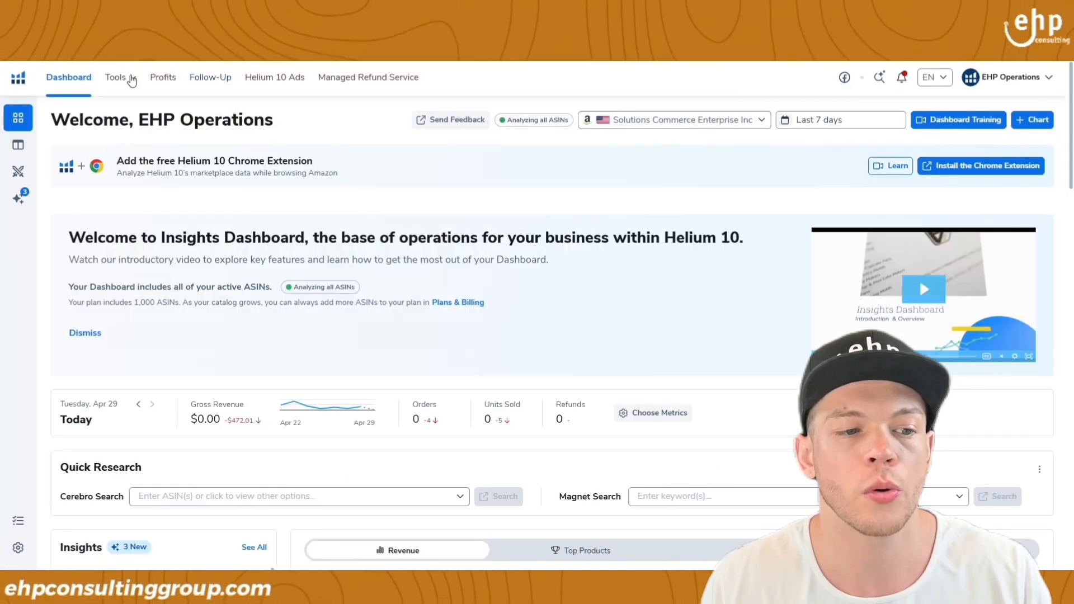
left_click(115, 76)
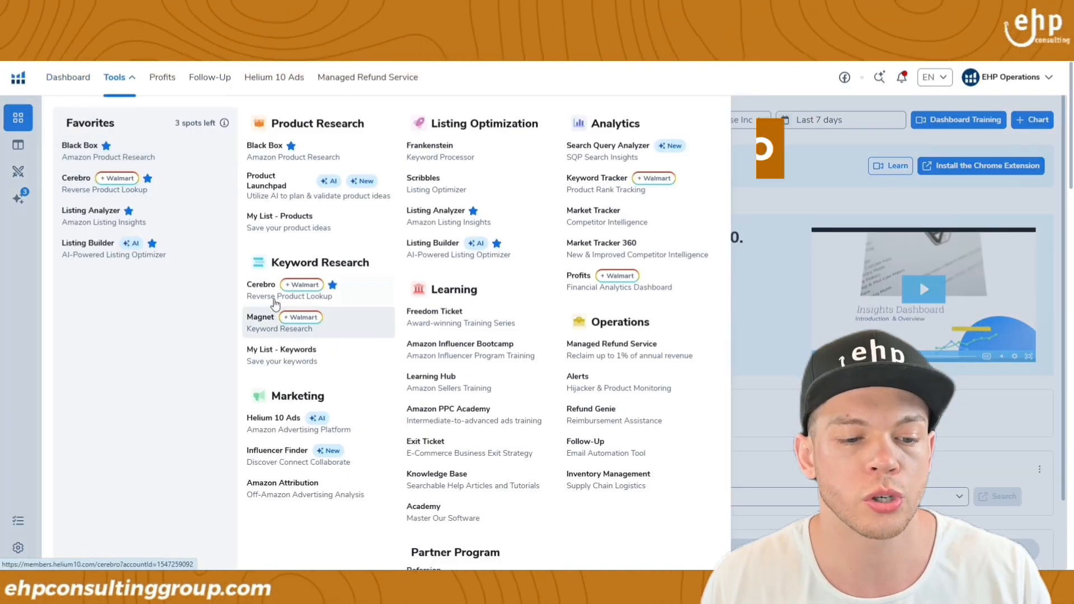
left_click(369, 298)
left_click(444, 253)
key("ctrl+v")
key("Return")
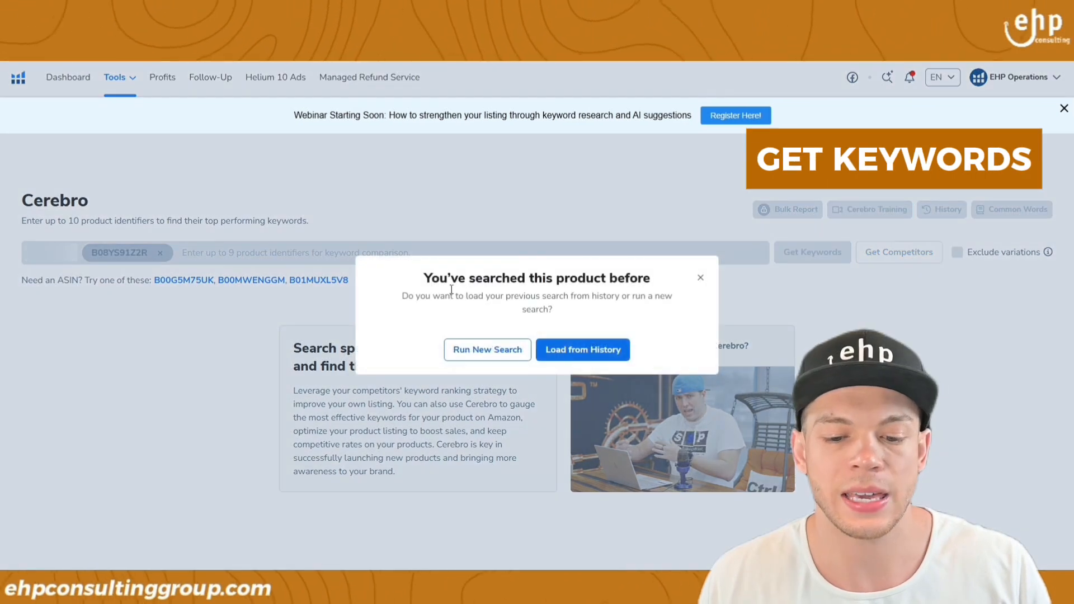
left_click(577, 353)
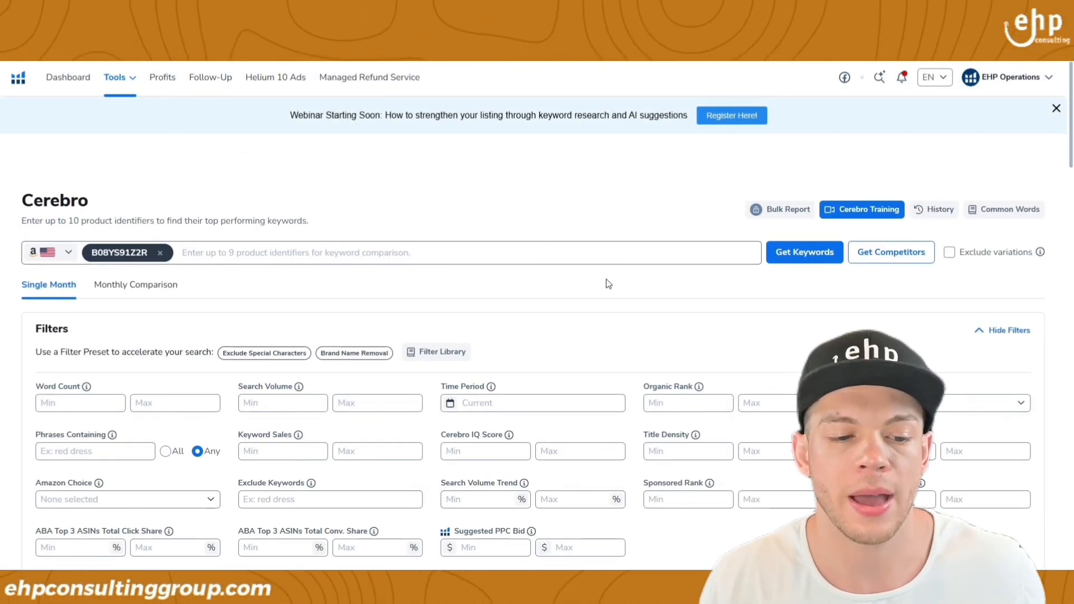
Export the filtered keyword results for the product as a CSV file.
scroll(610, 282, "down", 8)
scroll(620, 358, "down", 1)
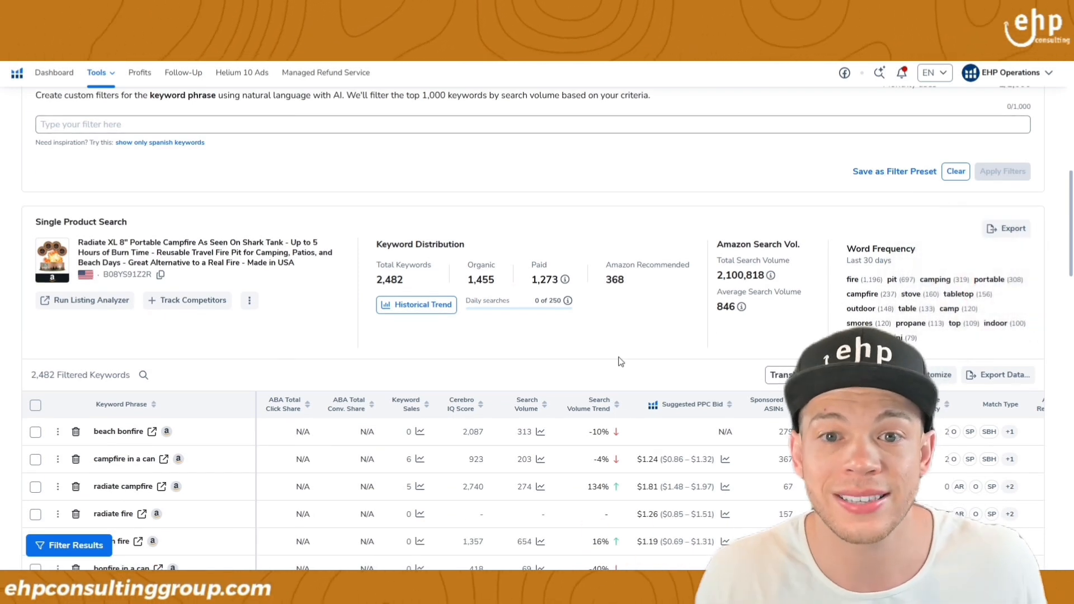
scroll(620, 362, "down", 1)
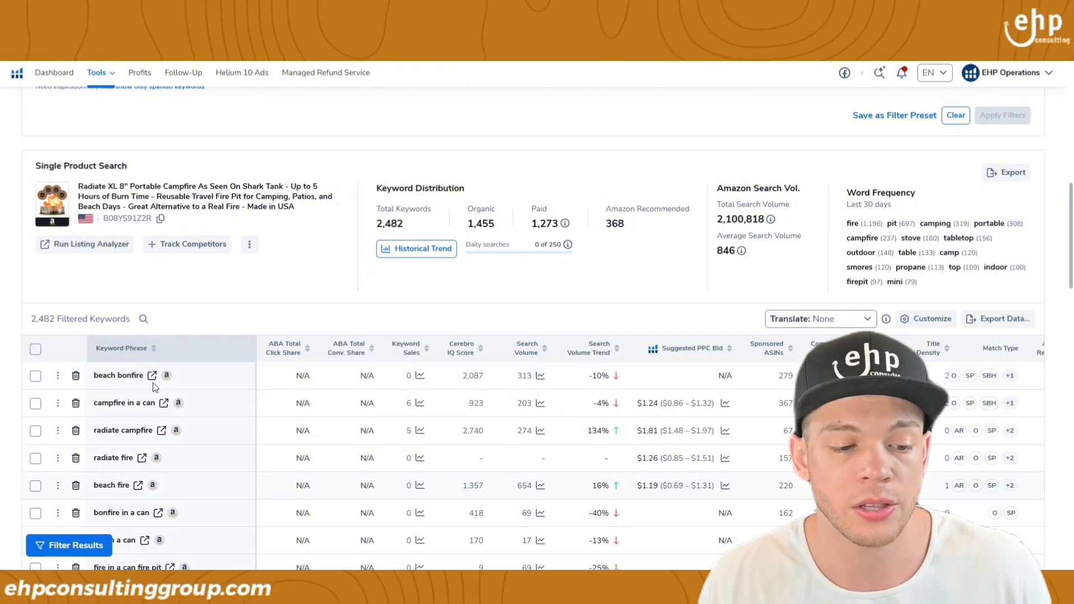
scroll(706, 339, "down", 1)
left_click(1002, 264)
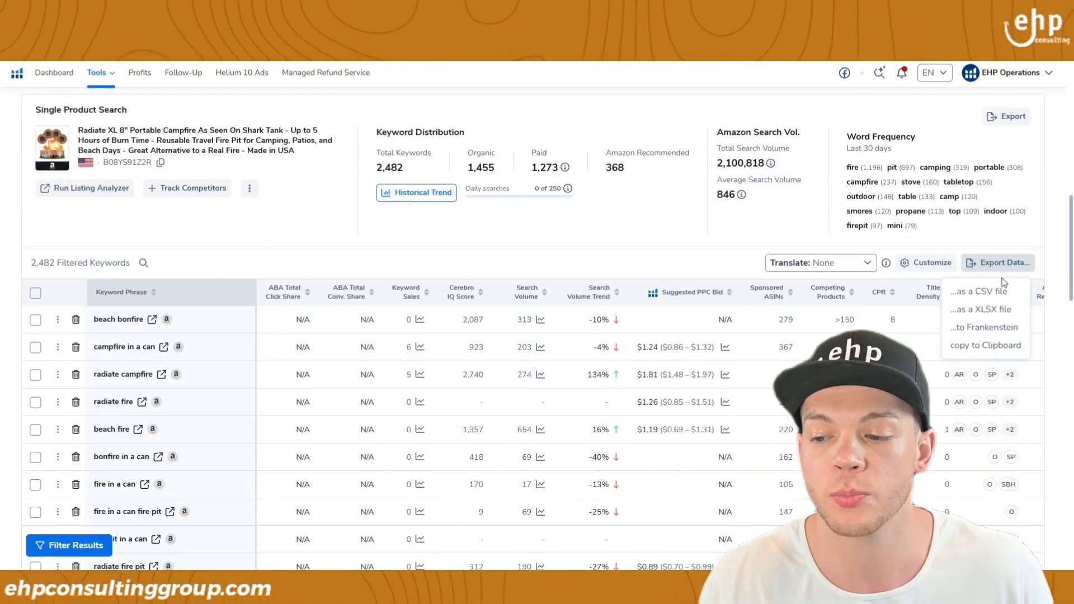
left_click(989, 291)
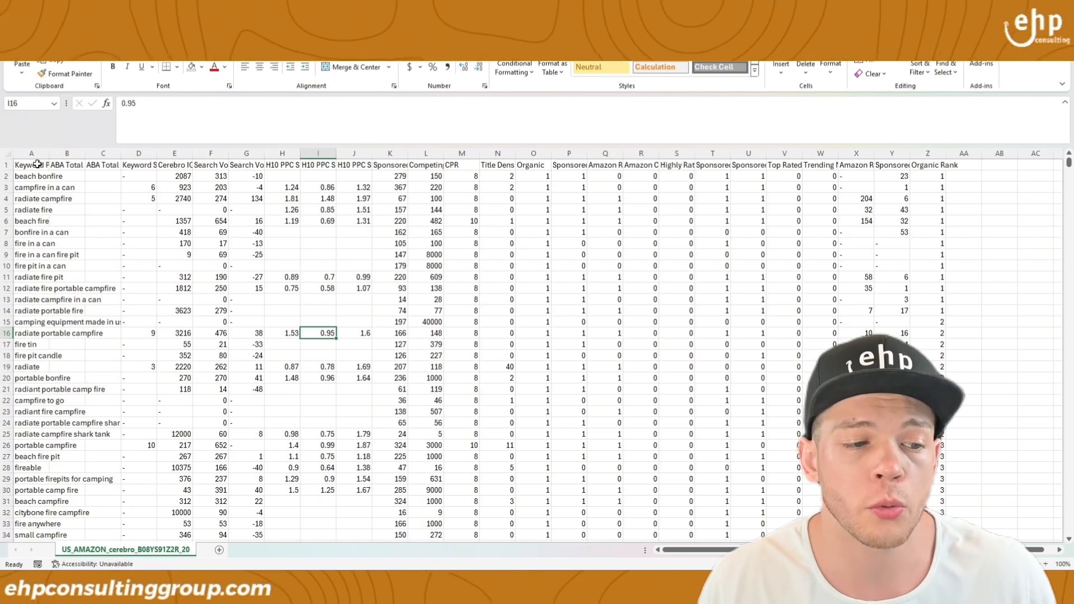
In the exported spreadsheet, hide all data columns except A, D, F and Z.
left_click_drag(68, 152, 104, 153)
right_click(105, 154)
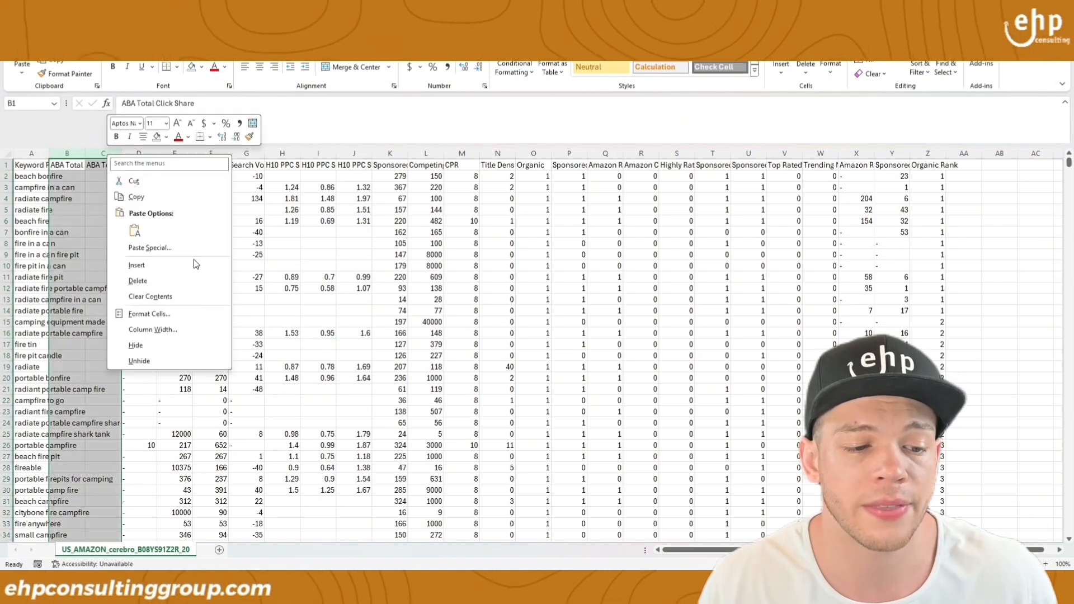
left_click(164, 345)
right_click(112, 152)
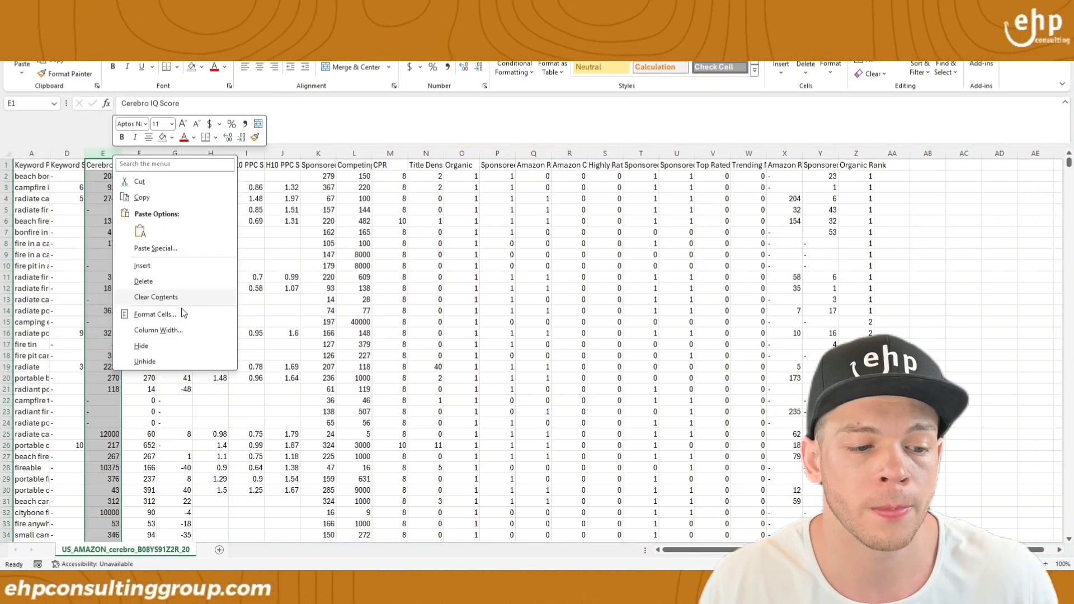
left_click(165, 346)
left_click_drag(139, 153, 781, 152)
right_click(780, 154)
left_click(815, 343)
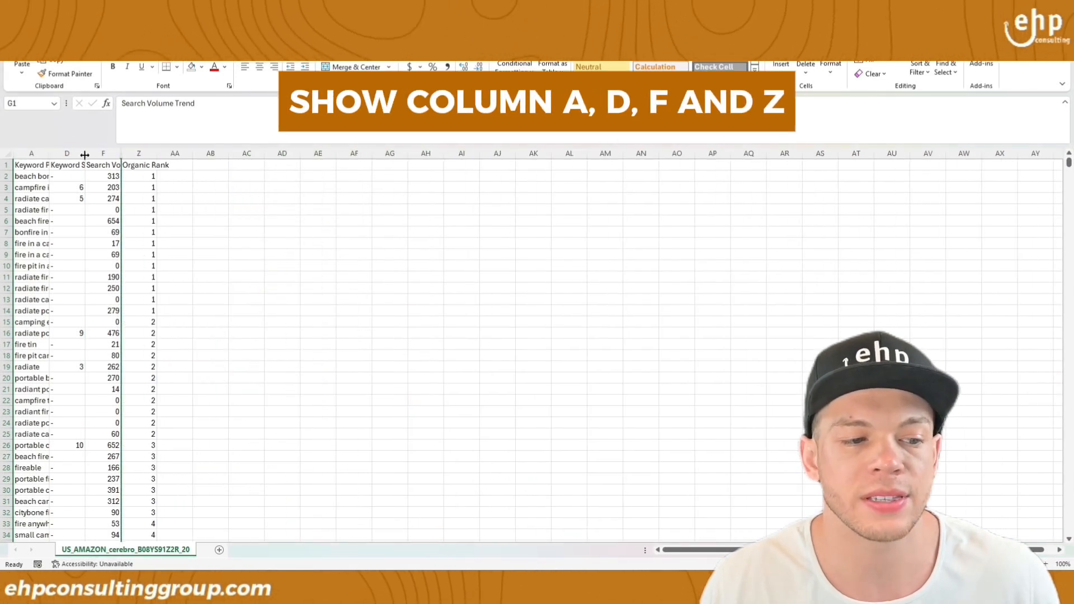
Widen the Keyword Phrase, Keyword Sales and Search Volume columns so their full headings show, keeping the hidden columns hidden.
left_click_drag(49, 154, 393, 153)
left_click_drag(302, 153, 361, 153)
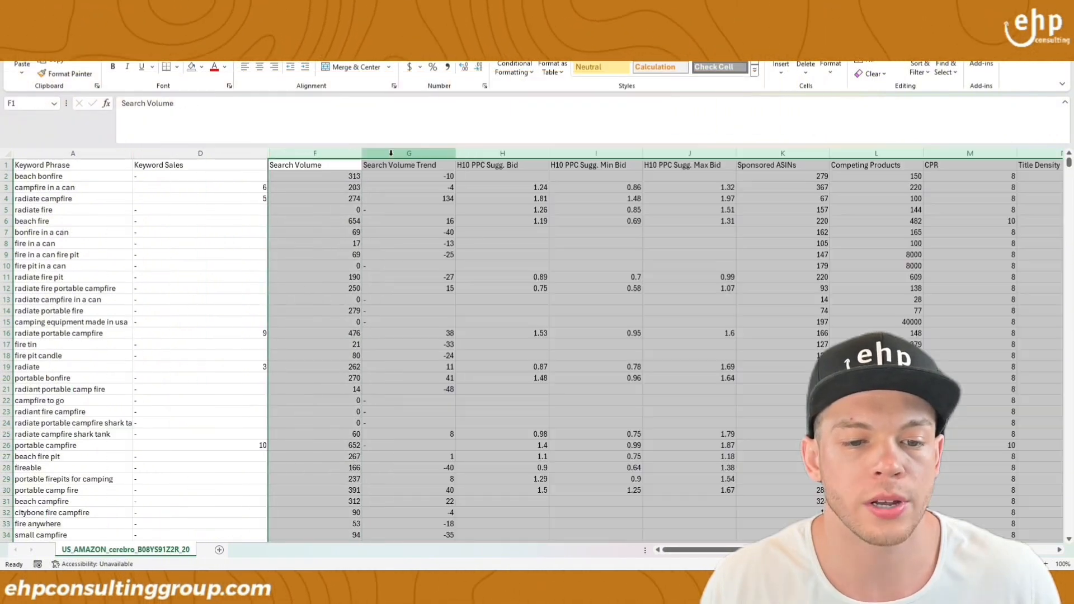
key("ctrl+z")
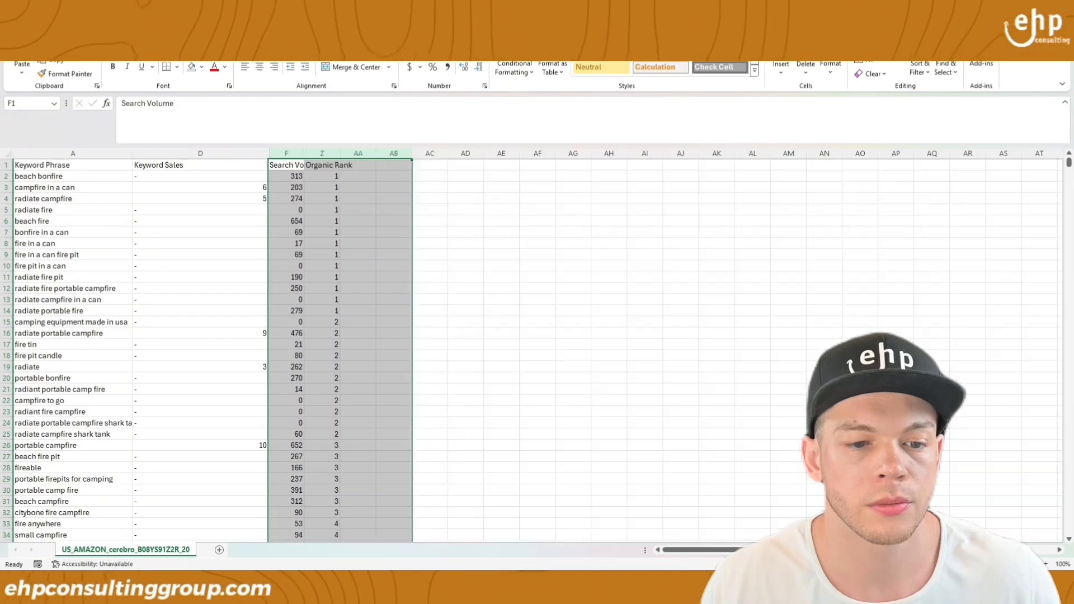
key("ctrl+z")
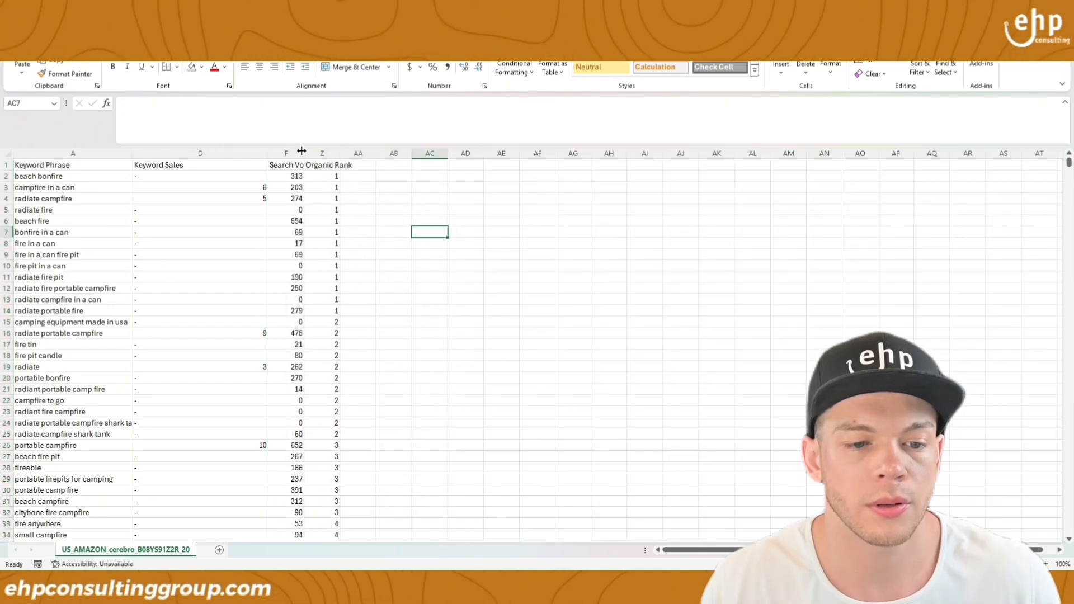
double_click(301, 148)
left_click(435, 198)
Examine the keyword phrases with organic rank 1 together with their keyword sales and search volume.
left_click_drag(370, 176, 372, 306)
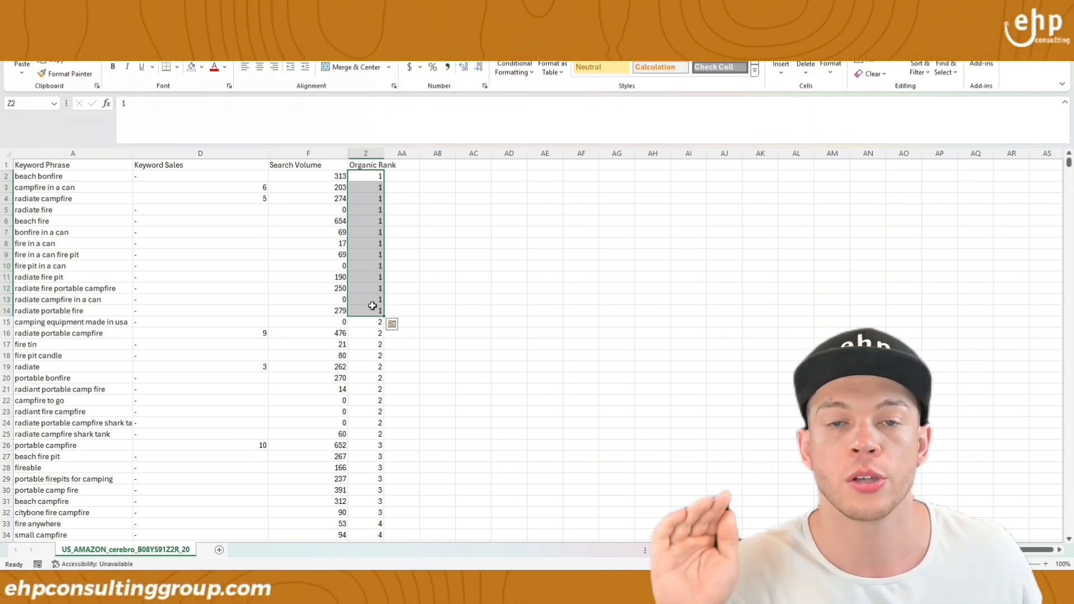
left_click(84, 179)
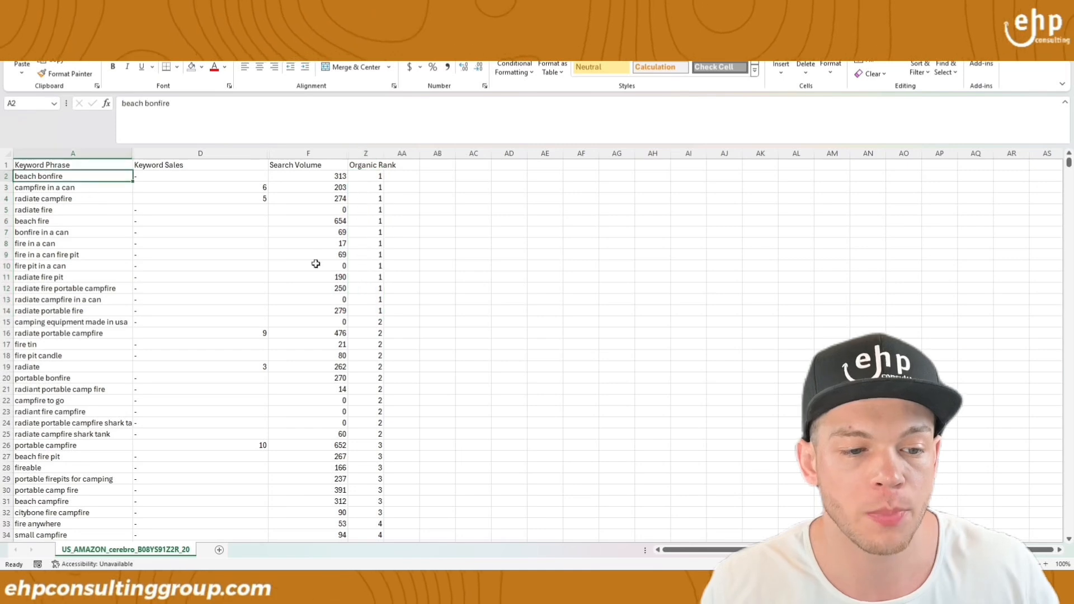
scroll(596, 351, "up", 2)
scroll(45, 213, "up", 1)
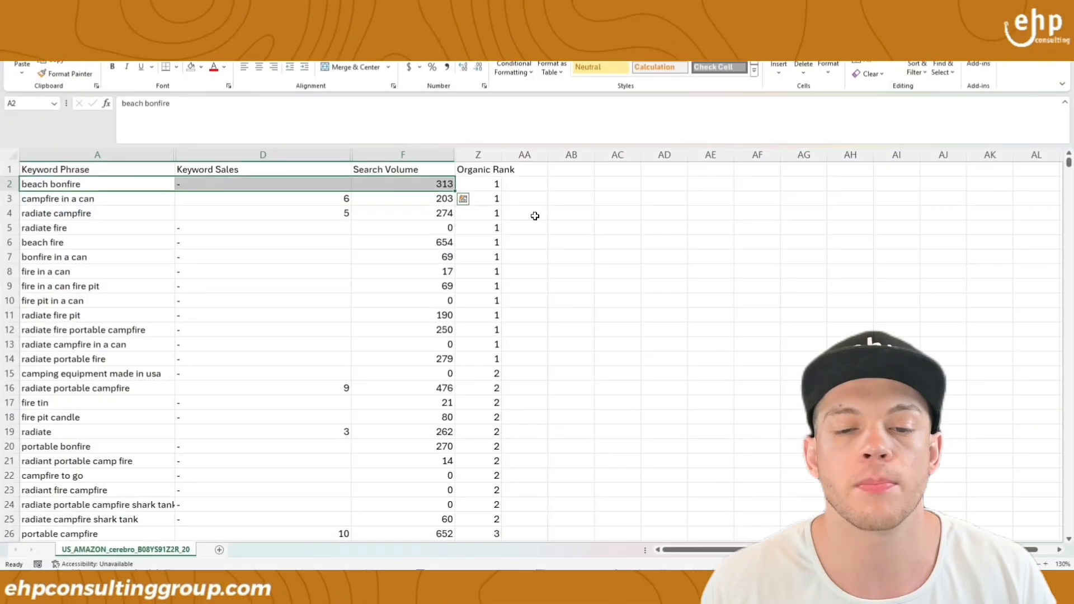
left_click_drag(336, 200, 116, 206)
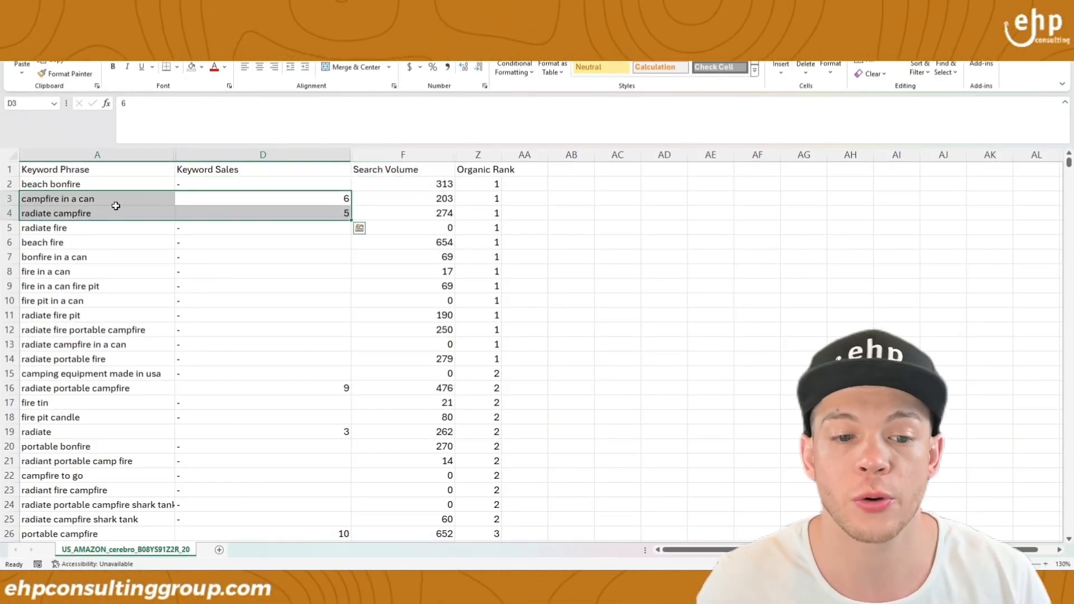
Fill the "campfire in a can" row yellow from Keyword Phrase through Organic Rank.
left_click(88, 202)
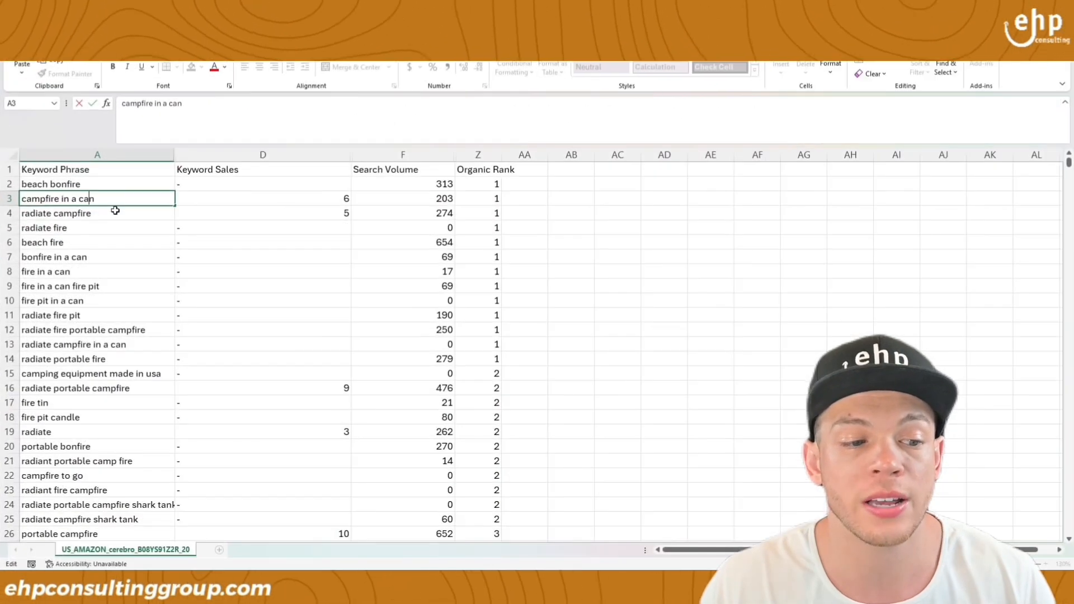
key("Escape")
key("ctrl+shift+Right")
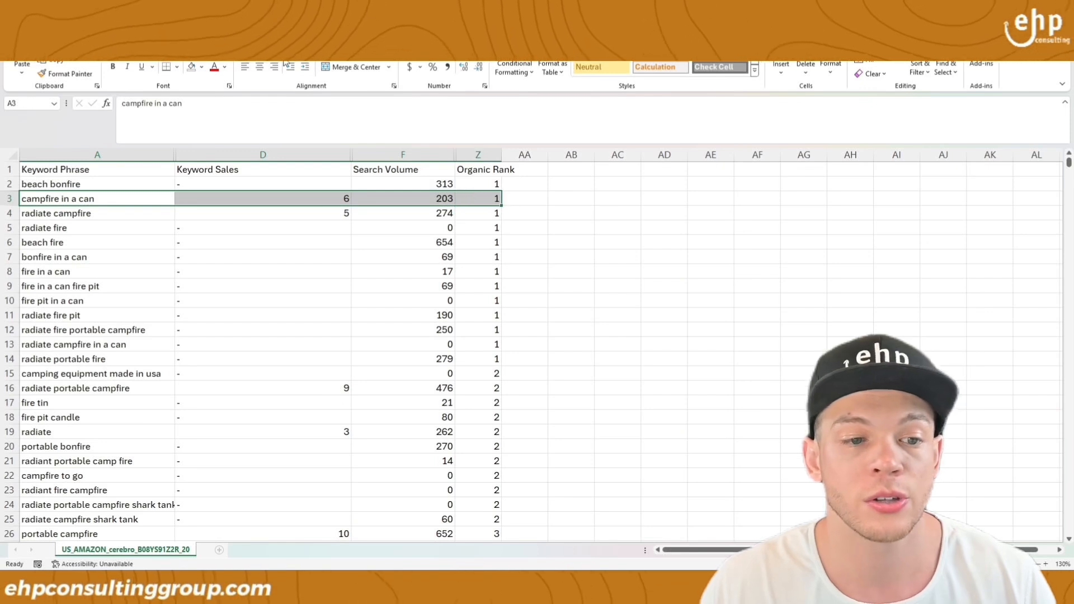
left_click(202, 67)
left_click(221, 173)
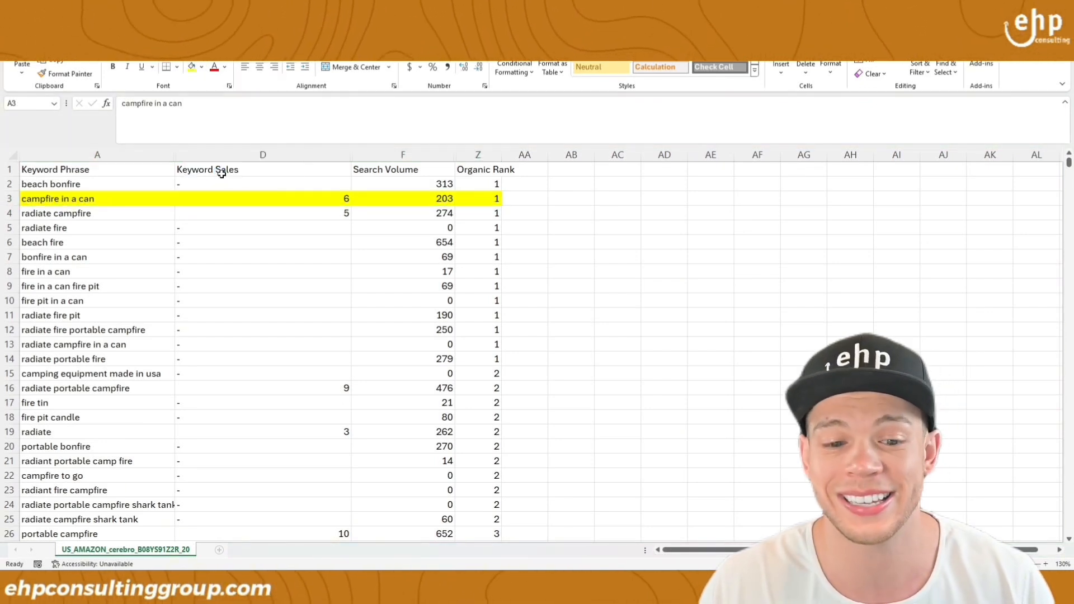
left_click(403, 242)
Fill the "beach fire" row yellow from Keyword Phrase through Organic Rank.
left_click_drag(84, 199, 466, 198)
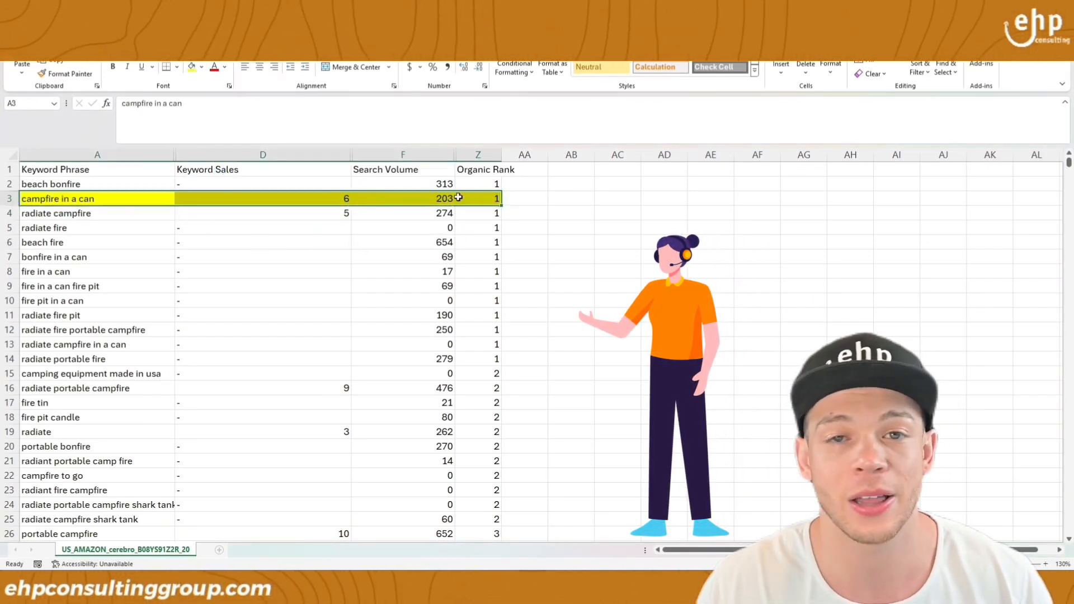
left_click(126, 200)
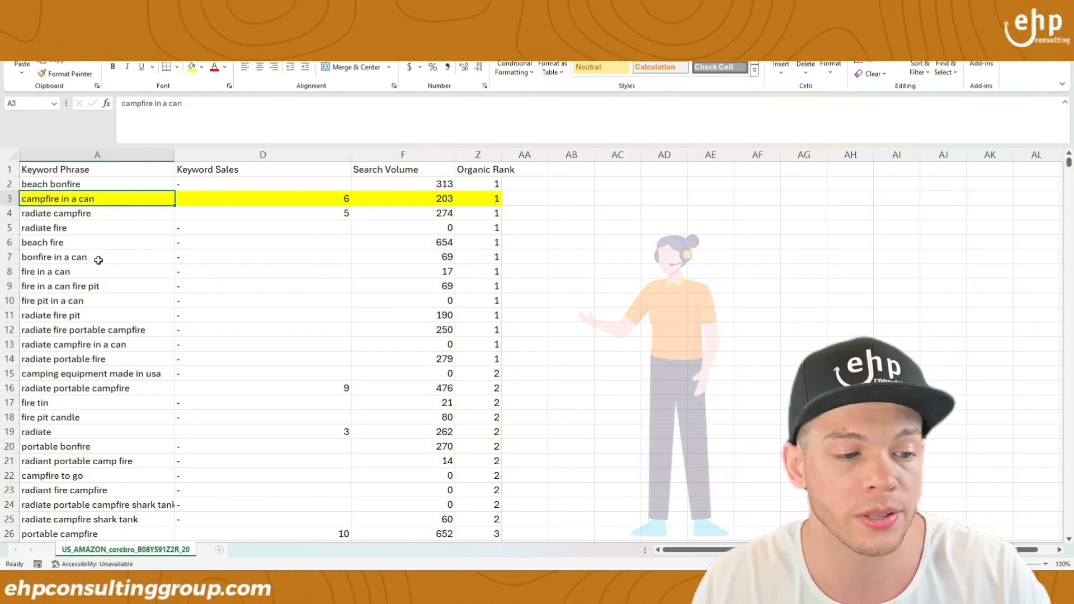
left_click_drag(106, 258, 493, 252)
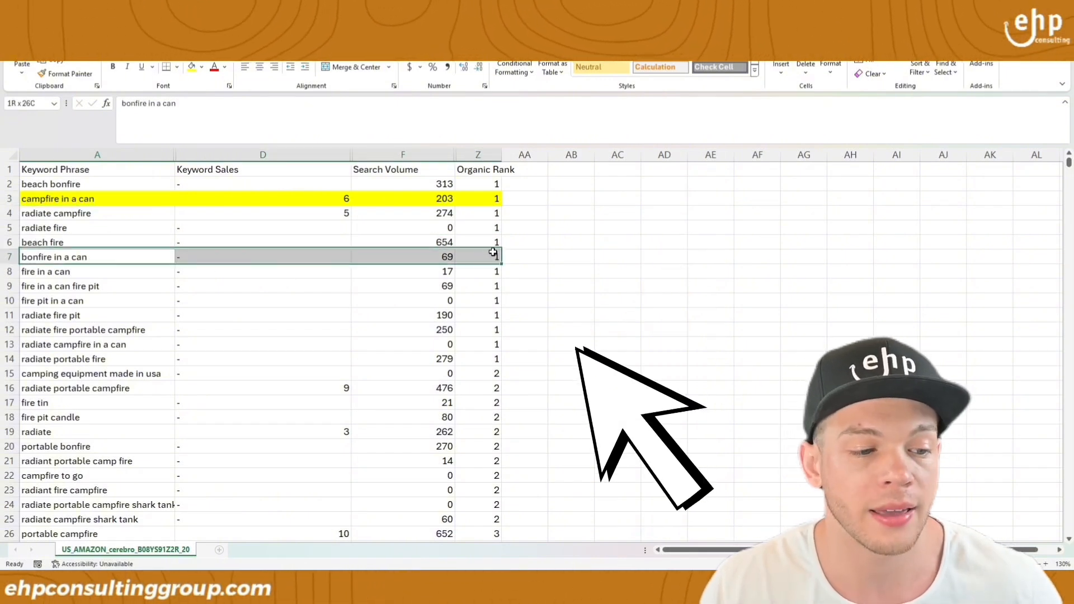
left_click_drag(168, 245, 67, 242)
left_click(423, 247)
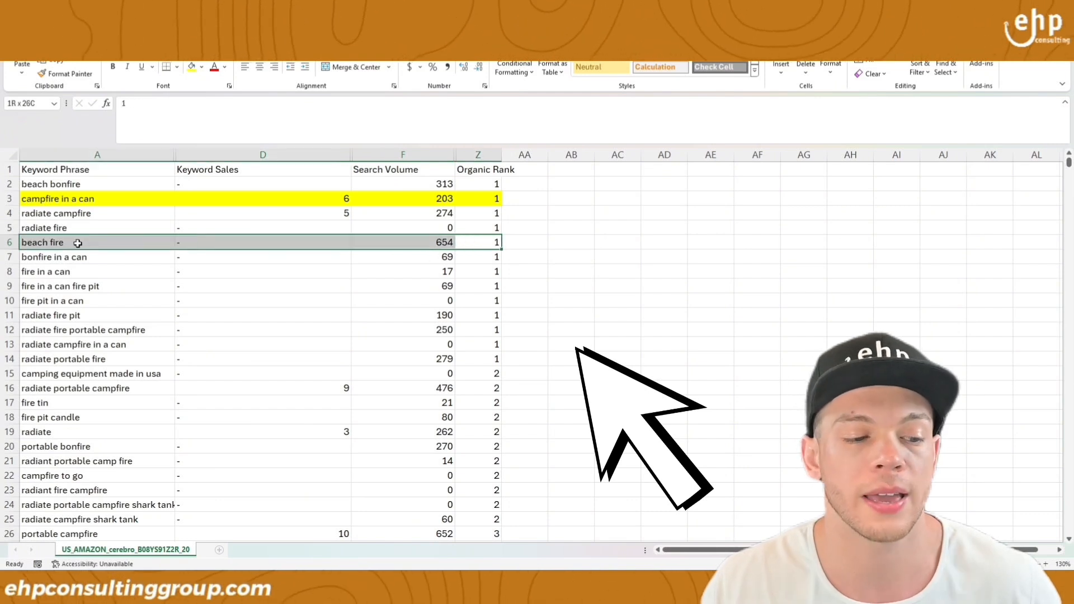
left_click(190, 72)
Go through the rank 2 and 3 keywords and fill the unbranded "portable campfire" row yellow.
scroll(392, 334, "down", 1)
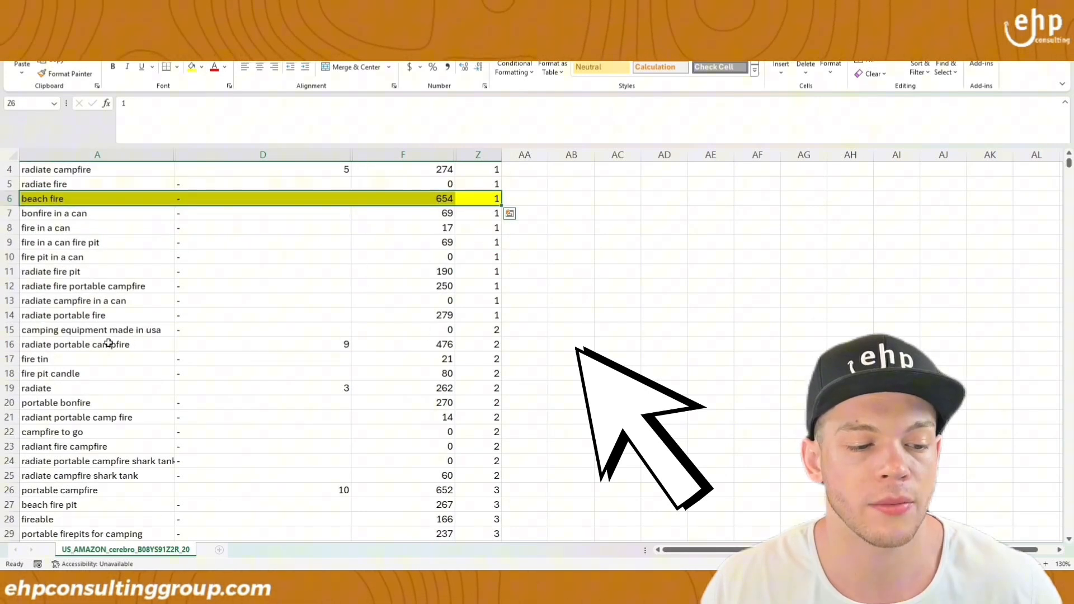
scroll(109, 343, "down", 1)
left_click_drag(109, 343, 216, 333)
left_click_drag(140, 300, 478, 302)
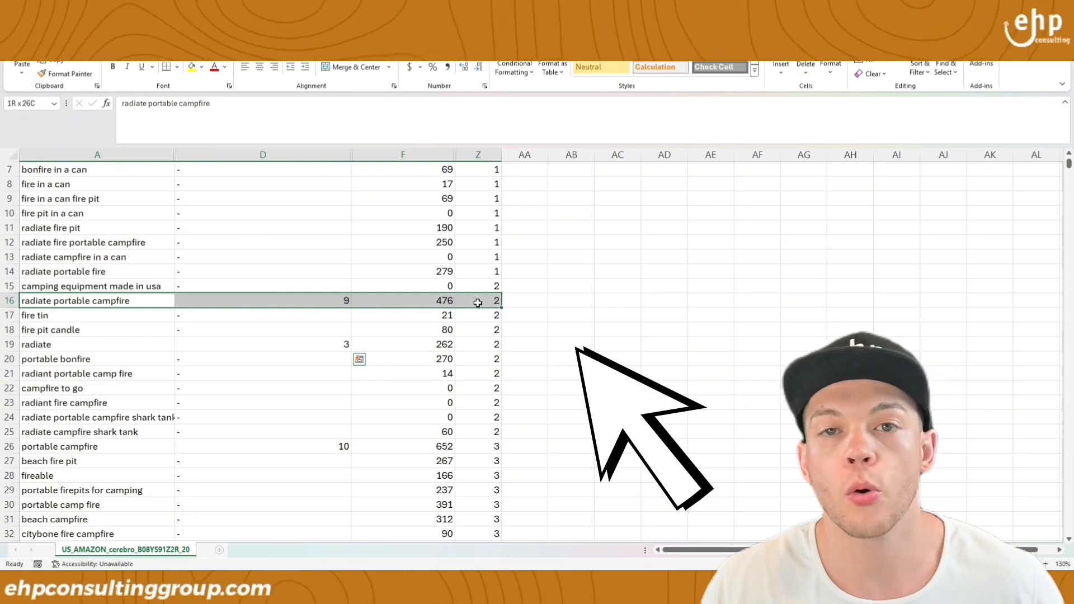
left_click(27, 301)
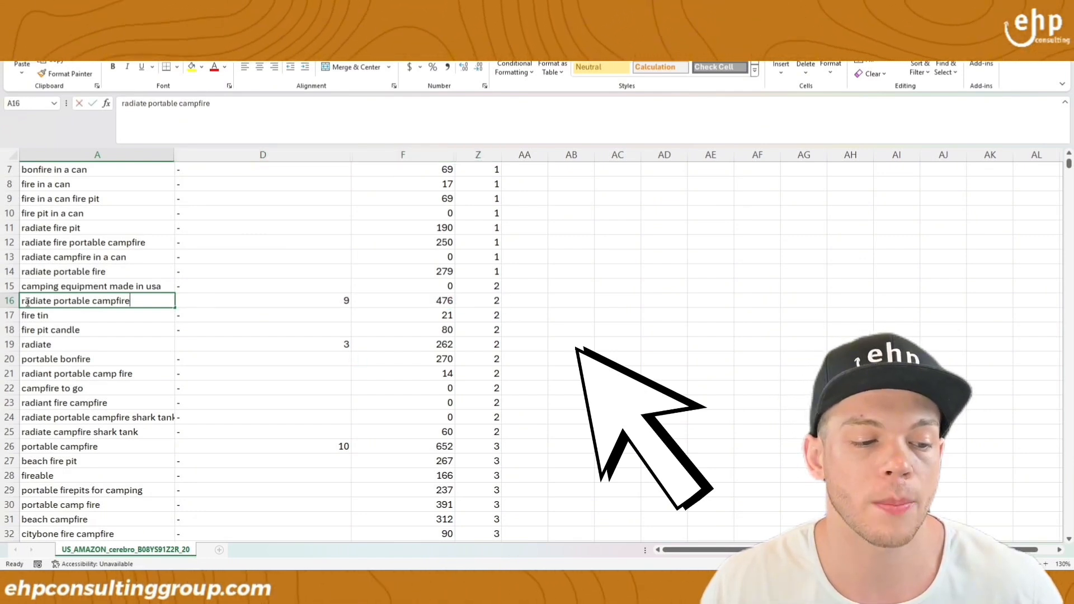
double_click(45, 304)
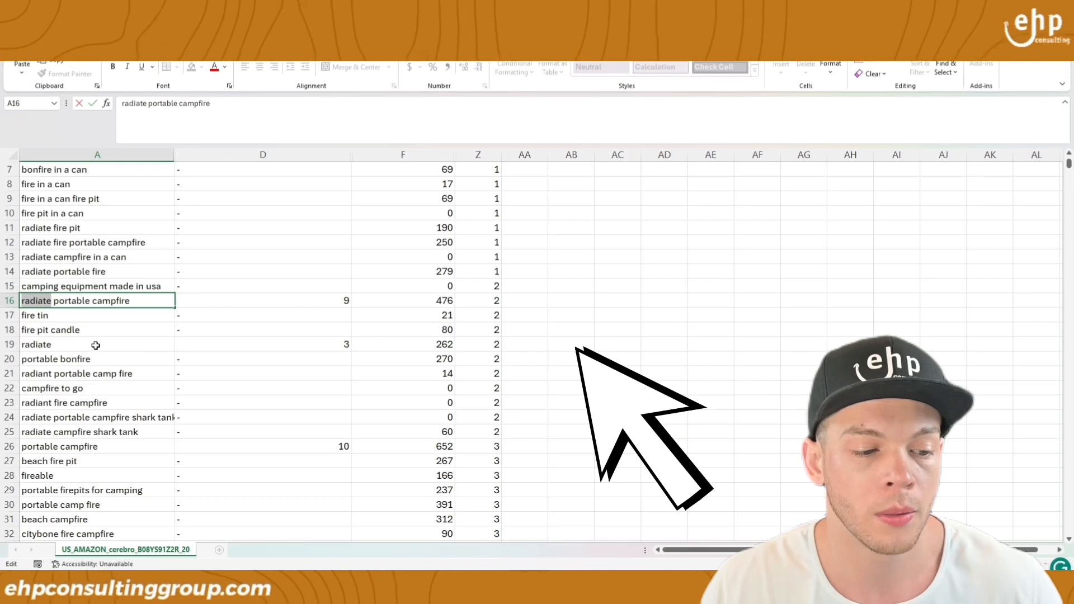
left_click_drag(100, 344, 401, 350)
left_click_drag(50, 403, 280, 403)
left_click_drag(56, 447, 112, 447)
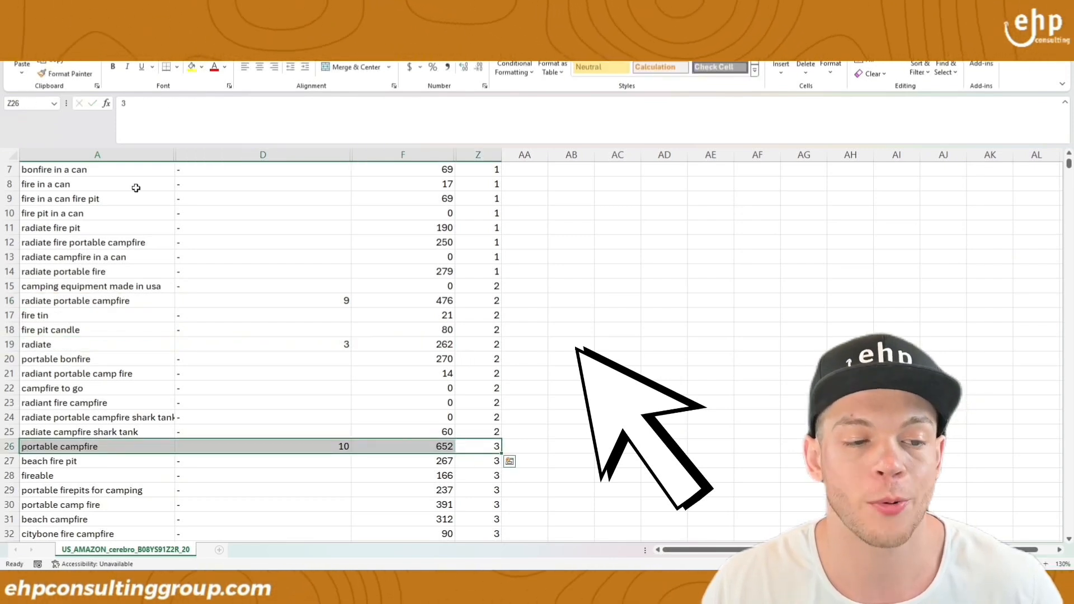
left_click(187, 73)
Compare the highlighted "portable campfire" and "campfire in a can" rows with the Amazon search results for portable campfire.
scroll(354, 321, "up", 2)
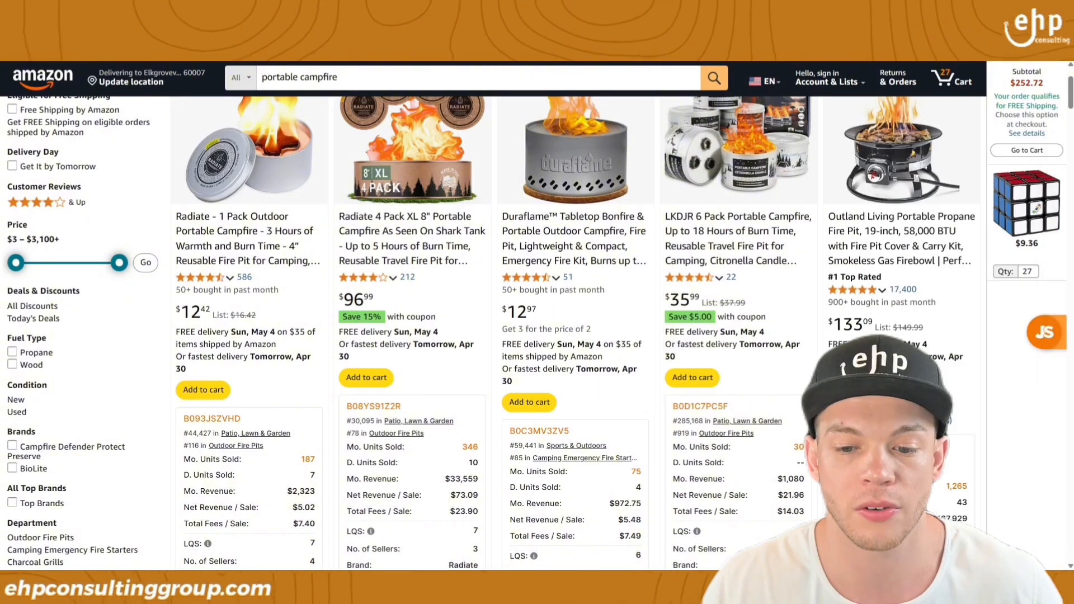
scroll(560, 246, "up", 1)
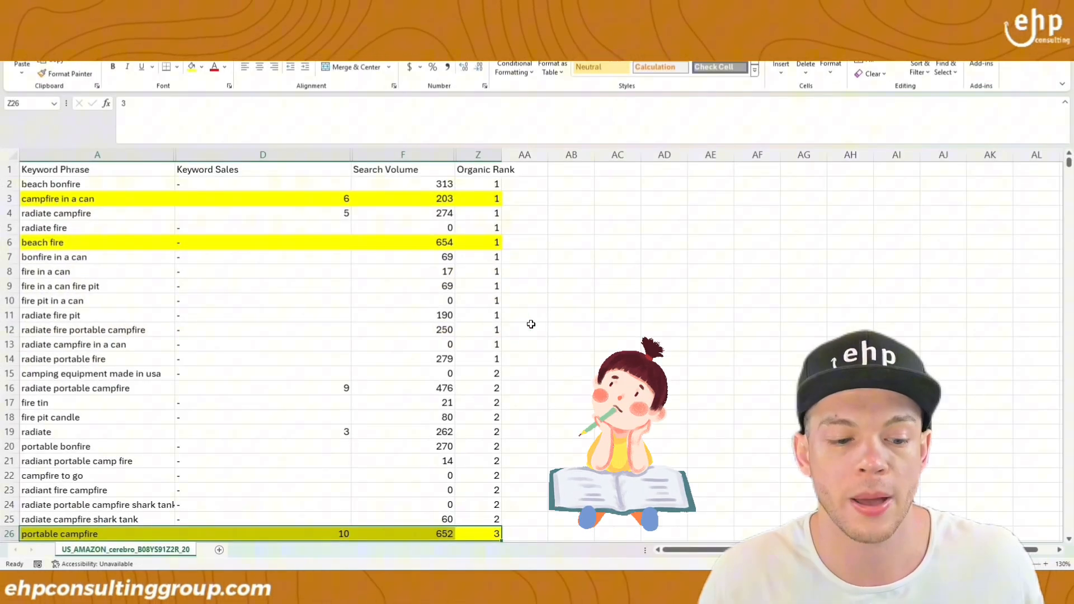
scroll(377, 402, "down", 2)
left_click(193, 448)
left_click_drag(193, 447, 475, 447)
scroll(456, 425, "up", 2)
left_click_drag(112, 201, 485, 199)
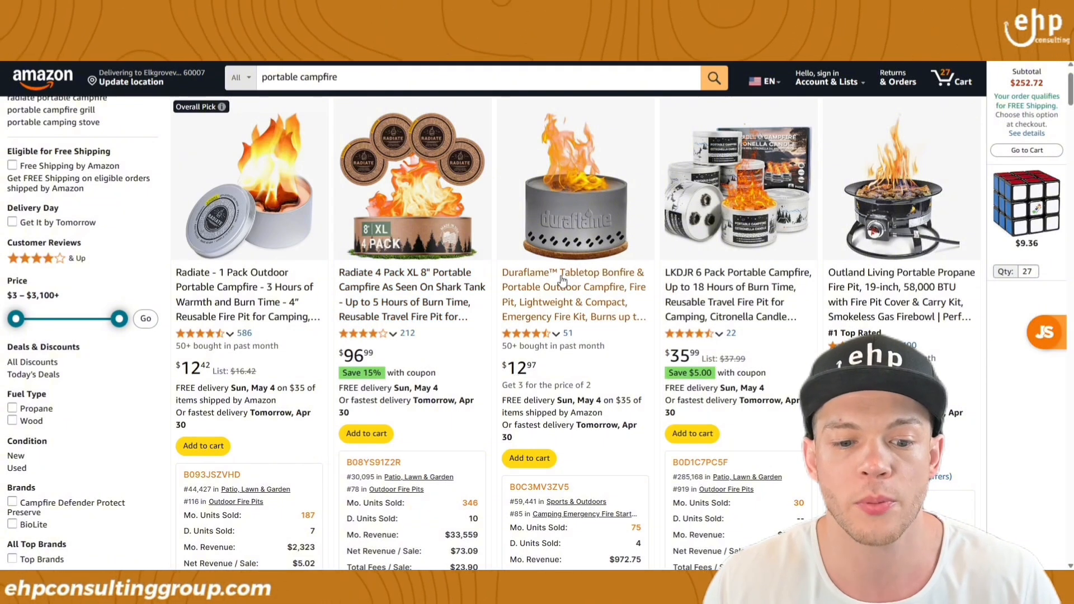
Unhide the Sponsored Rank column (Y) beside Organic Rank in the keyword spreadsheet.
left_click_drag(1073, 145, 429, 136)
double_click(430, 136)
left_click(525, 258)
mouse_move(77, 193)
left_mouse_down()
mouse_move(395, 403)
mouse_move(481, 523)
left_mouse_up()
left_click(569, 355)
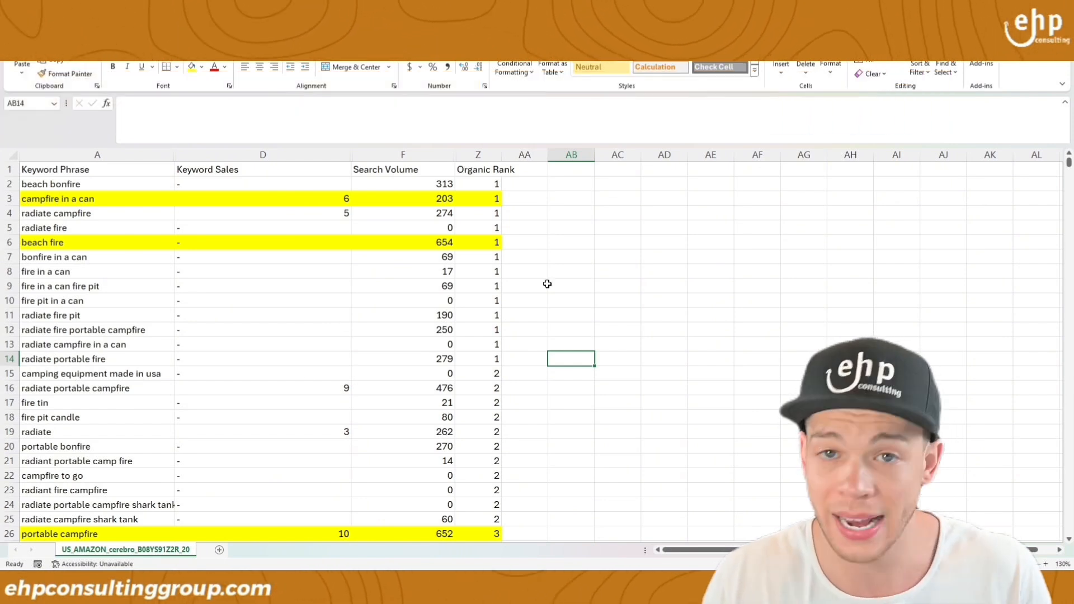
double_click(458, 156)
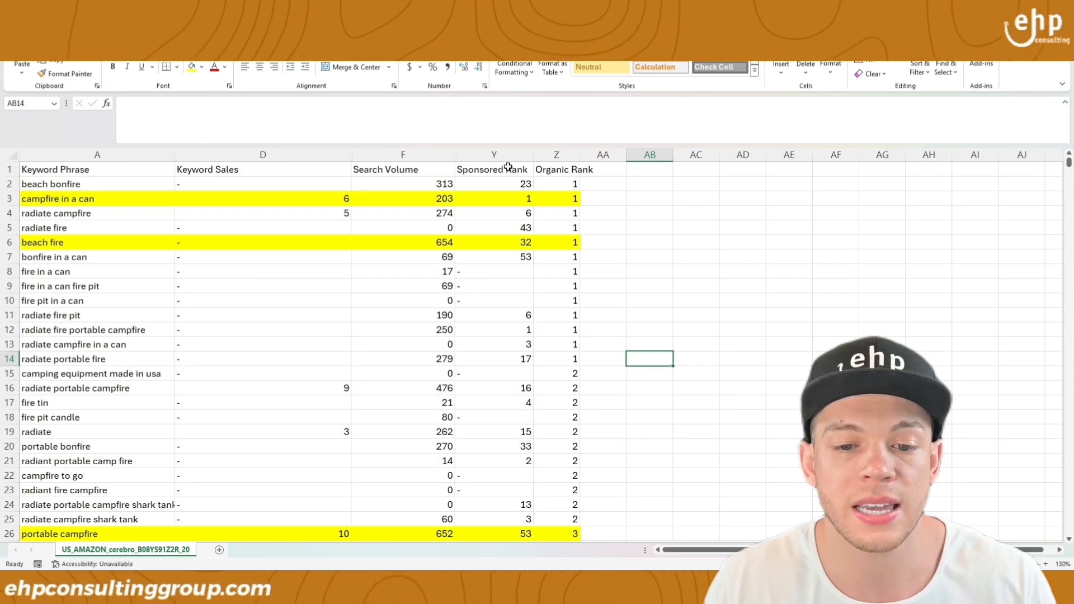
Hide the Organic Rank column (Z) so that Sponsored Rank is the last data column.
left_click(501, 151)
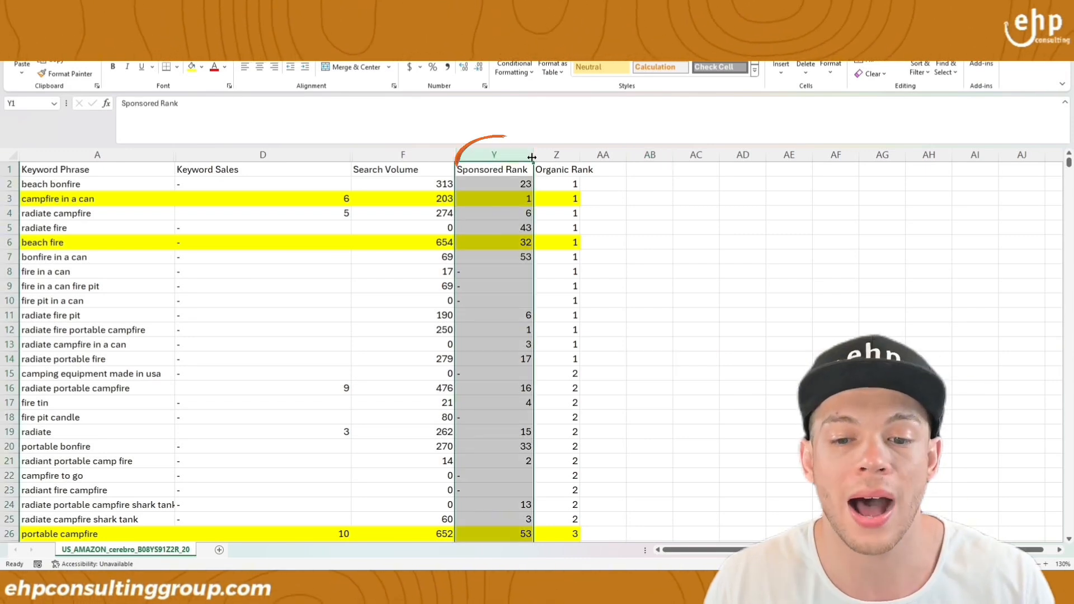
left_click(557, 155)
right_click(557, 156)
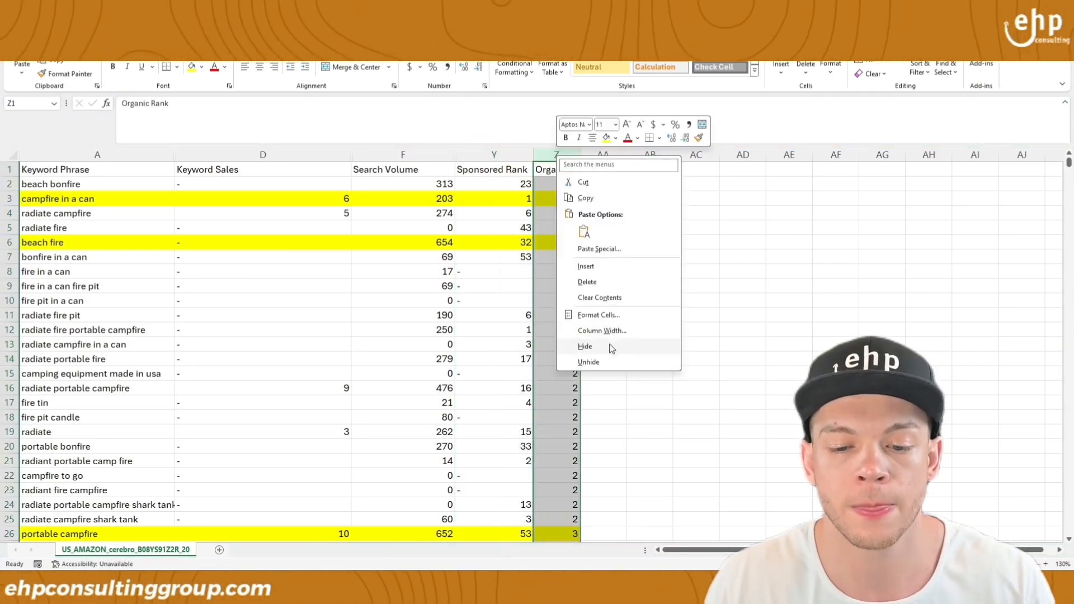
left_click(610, 346)
Remove the yellow fill from the Keyword Phrase through Sponsored Rank columns (A to Y).
left_click_drag(101, 155, 498, 155)
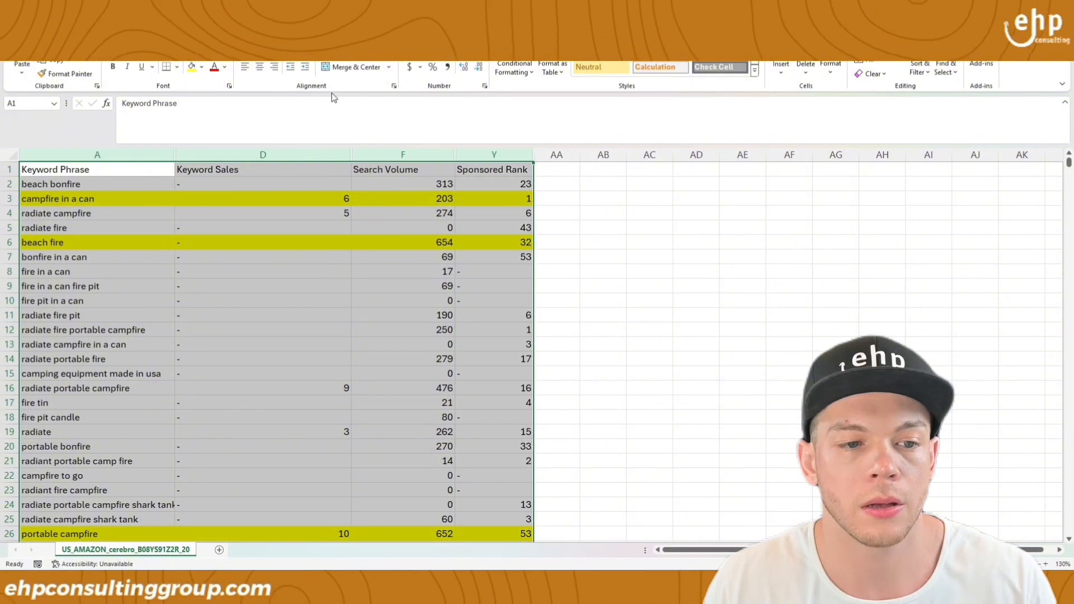
left_click(200, 69)
left_click(201, 191)
left_click(491, 164)
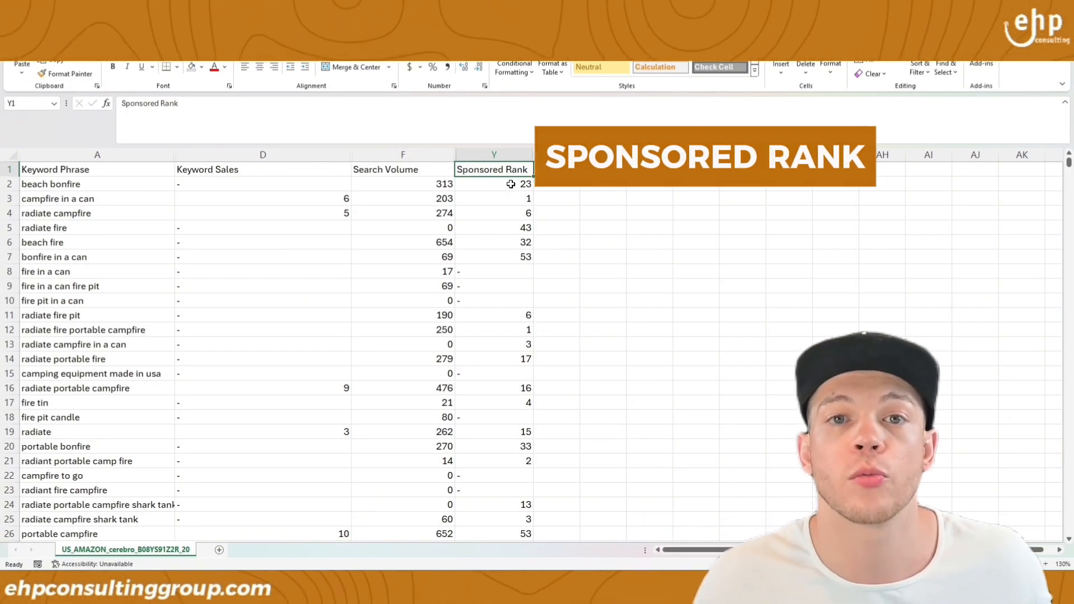
Add filters to the header row from Keyword Phrase through Sponsored Rank.
left_click_drag(133, 171, 497, 172)
left_click(917, 72)
left_click(933, 139)
left_click(649, 198)
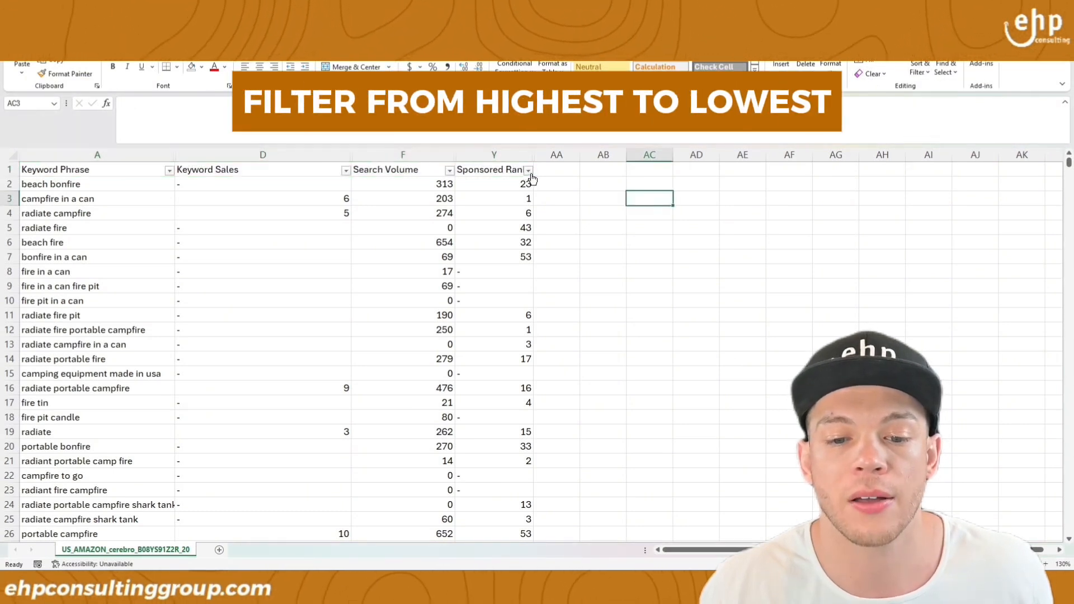
Sort the keyword table by Sponsored Rank from smallest to largest.
left_click(528, 171)
left_click(435, 200)
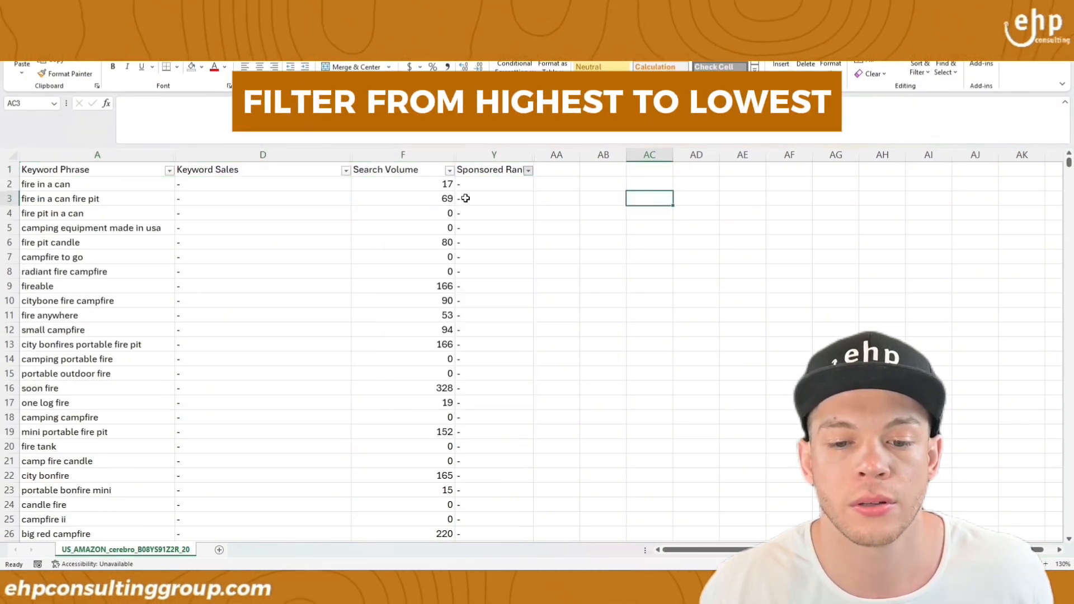
left_click(528, 171)
left_click(451, 186)
Go through the keywords with sponsored rank 1 and fill the "smores maker" row yellow from Keyword Phrase through Sponsored Rank.
left_click_drag(508, 184, 495, 393)
left_click_drag(494, 403, 67, 403)
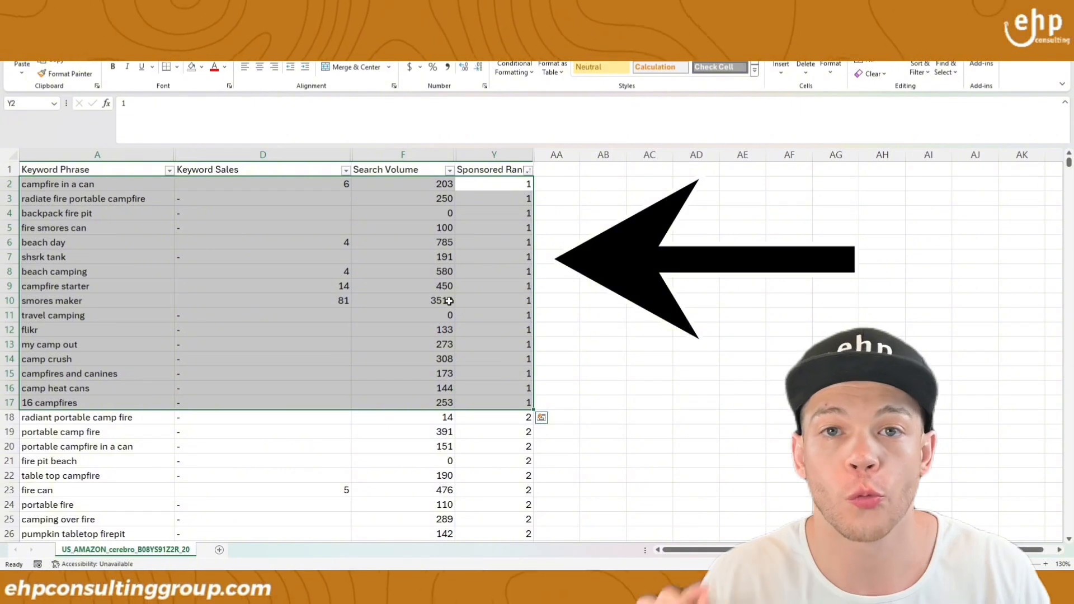
left_click_drag(112, 302, 501, 295)
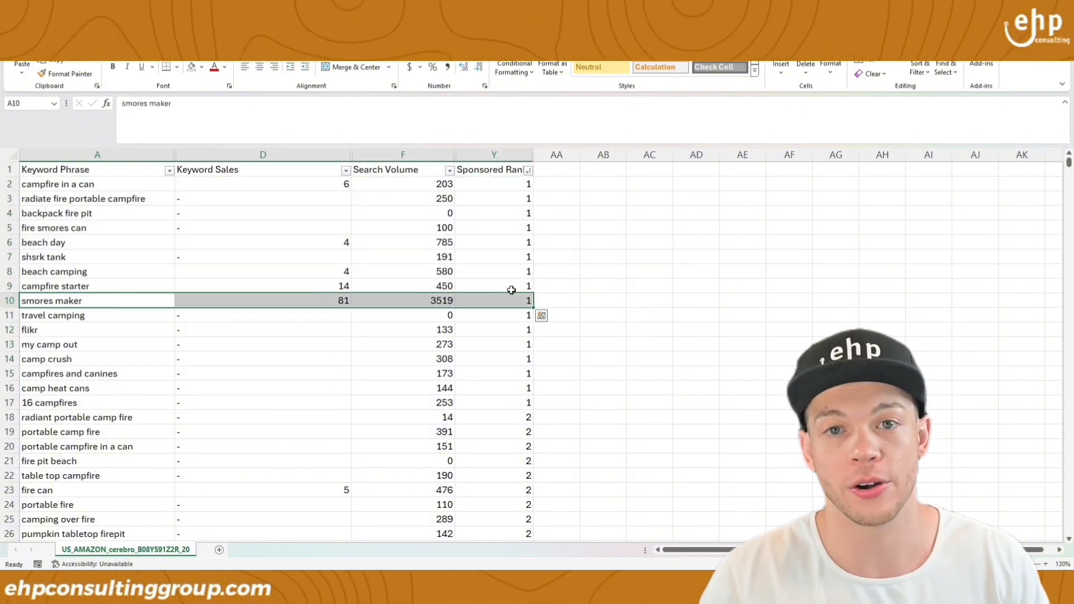
left_click(201, 67)
left_click(217, 170)
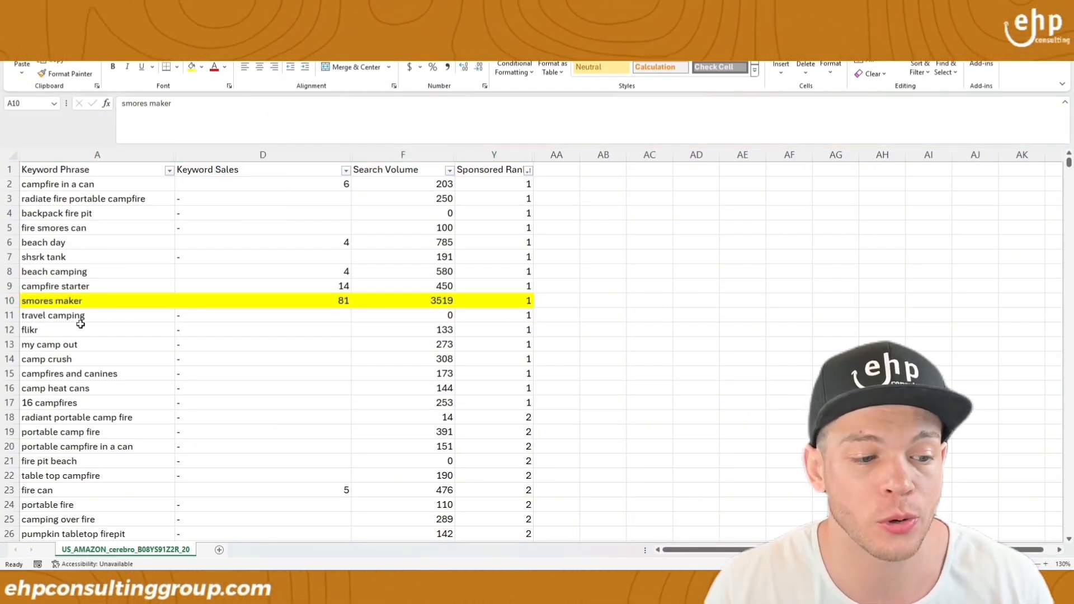
Review the highlighted "smores maker" keyword's phrase, sales, search volume and sponsored rank.
double_click(38, 300)
triple_click(37, 300)
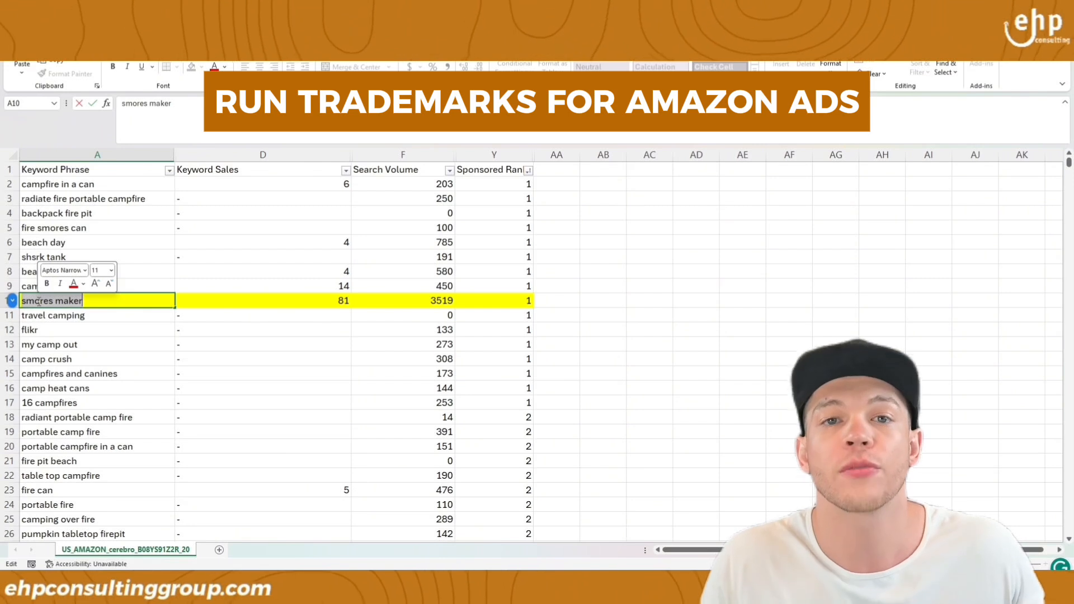
key("Return")
left_click(44, 302)
left_click(262, 301)
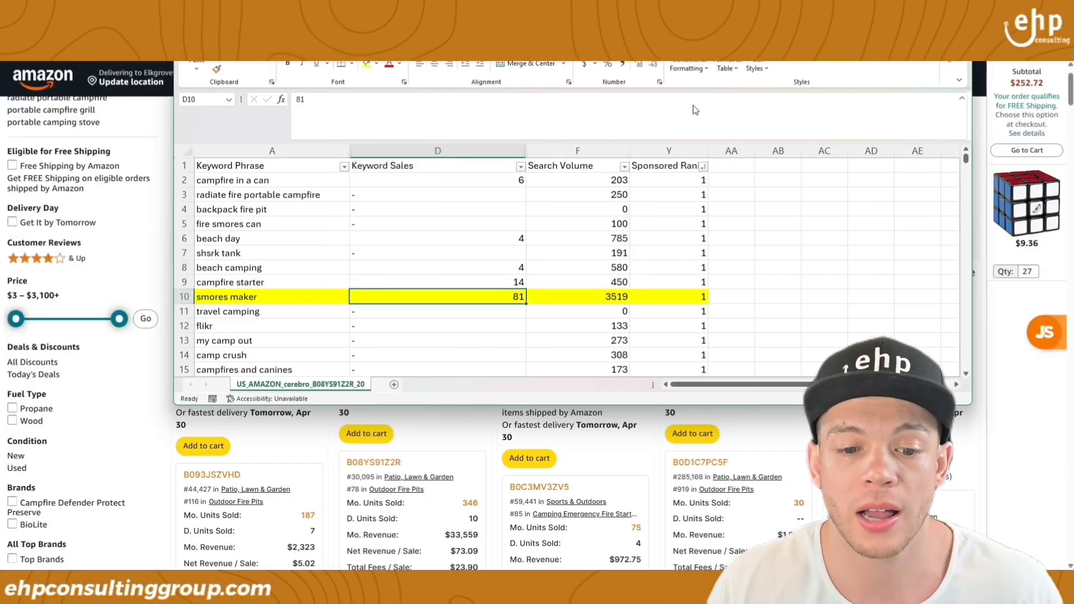
left_click_drag(680, 62, 680, 406)
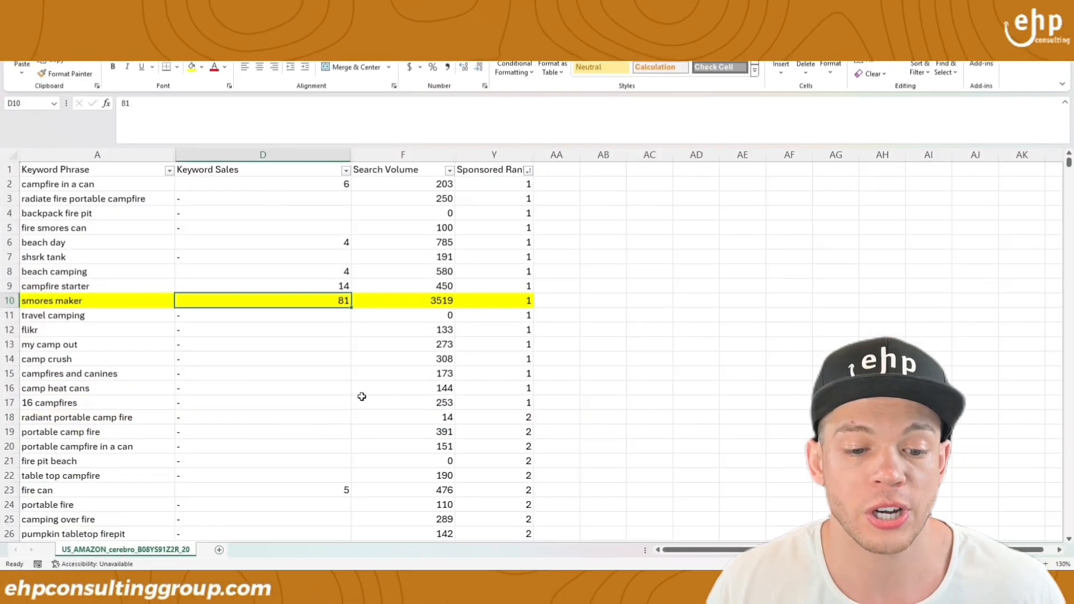
left_click(308, 357)
left_click_drag(297, 301, 514, 304)
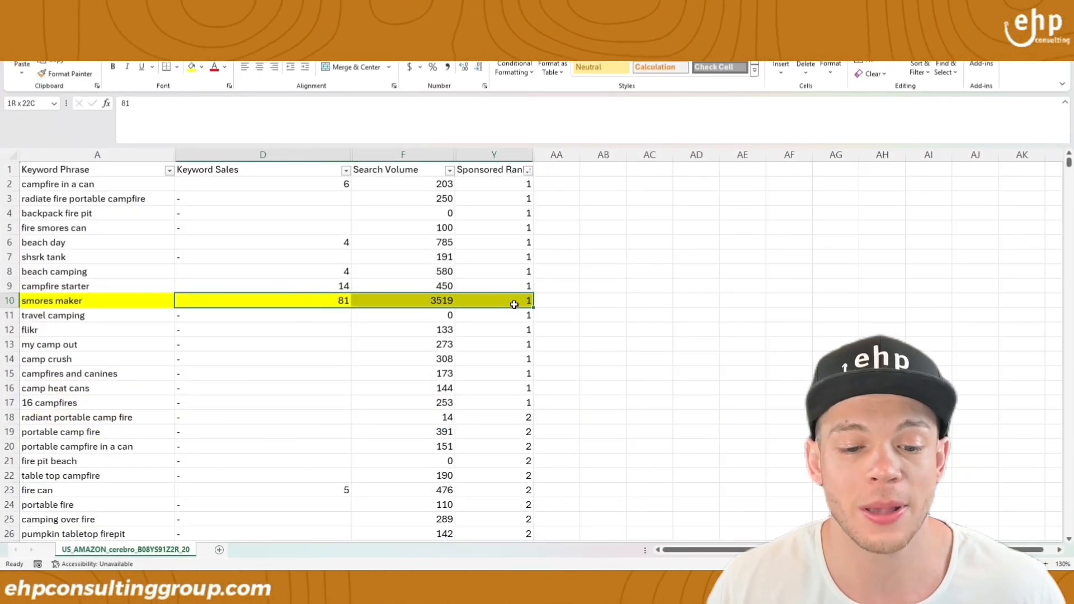
Compare the other sponsored rank 1 keywords with sales, such as "campfire starter", "beach camping" and "beach day".
left_click_drag(101, 290, 491, 290)
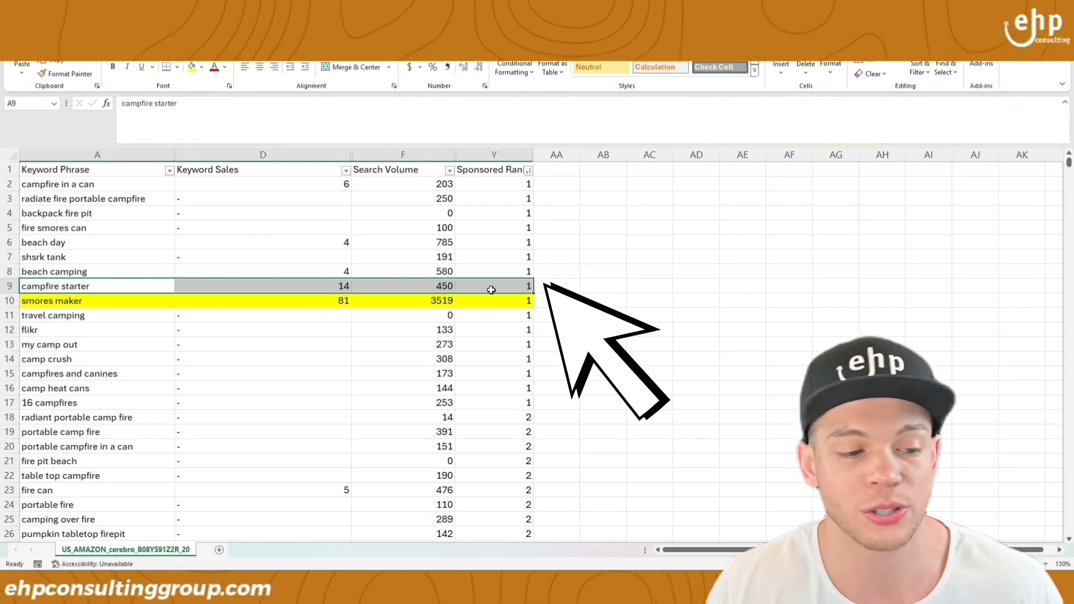
left_click_drag(59, 276, 479, 281)
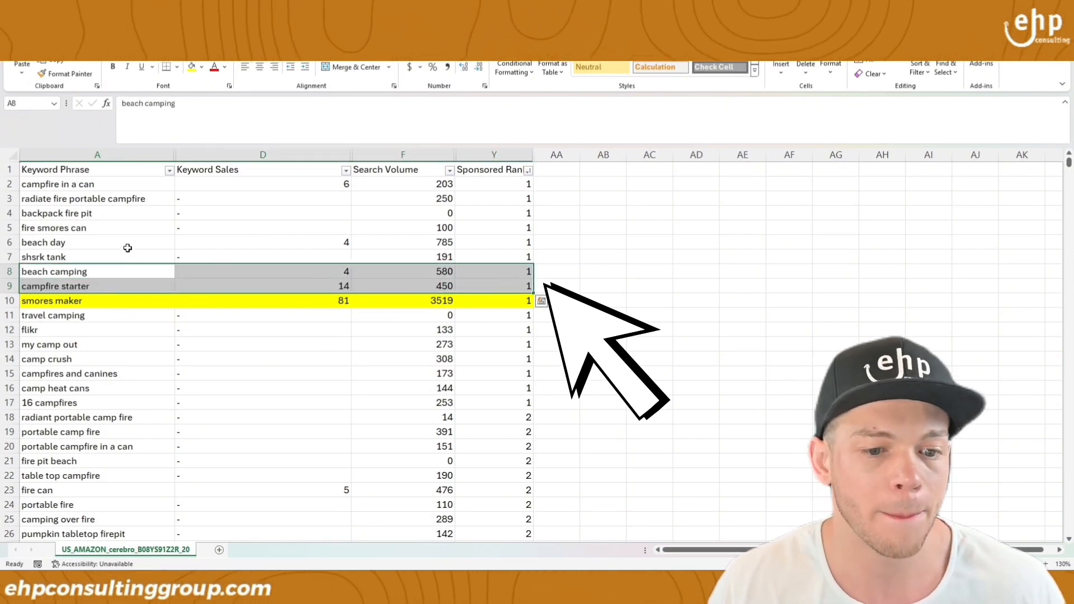
left_click_drag(132, 250, 434, 248)
left_click_drag(59, 188, 494, 233)
left_click(495, 272)
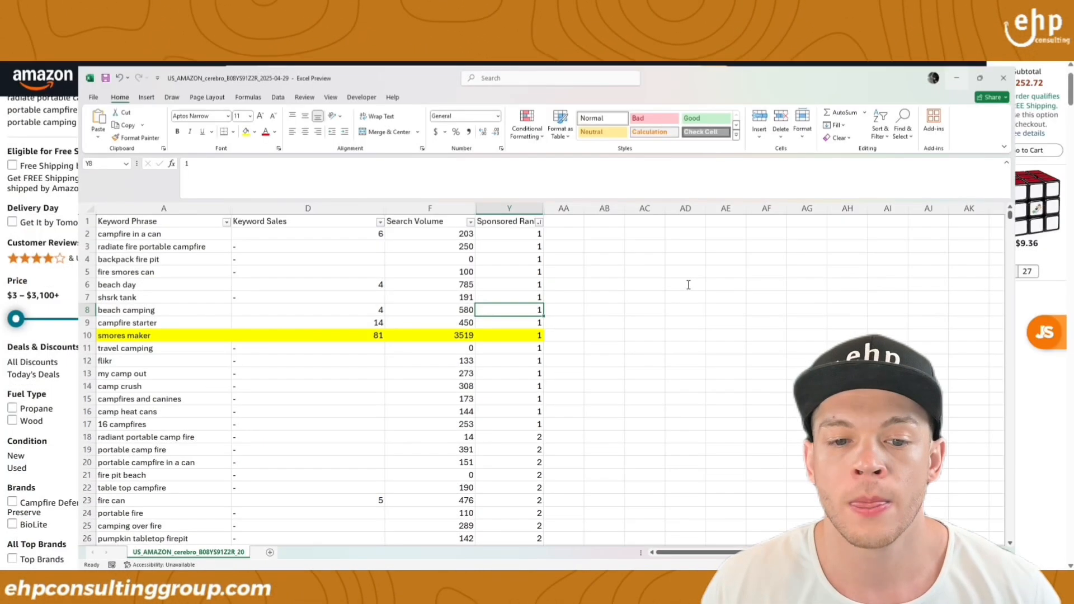
Switch to the Amazon results for portable campfire and open the Radiate 4 Pack XL 8" Portable Campfire listing.
scroll(621, 386, "up", 3)
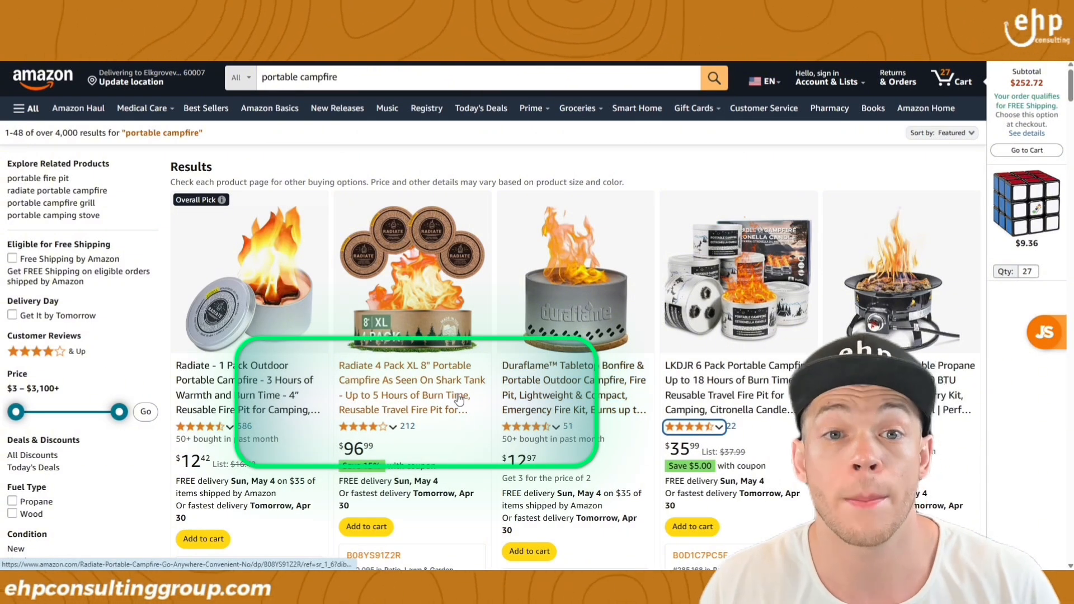
left_click(459, 399)
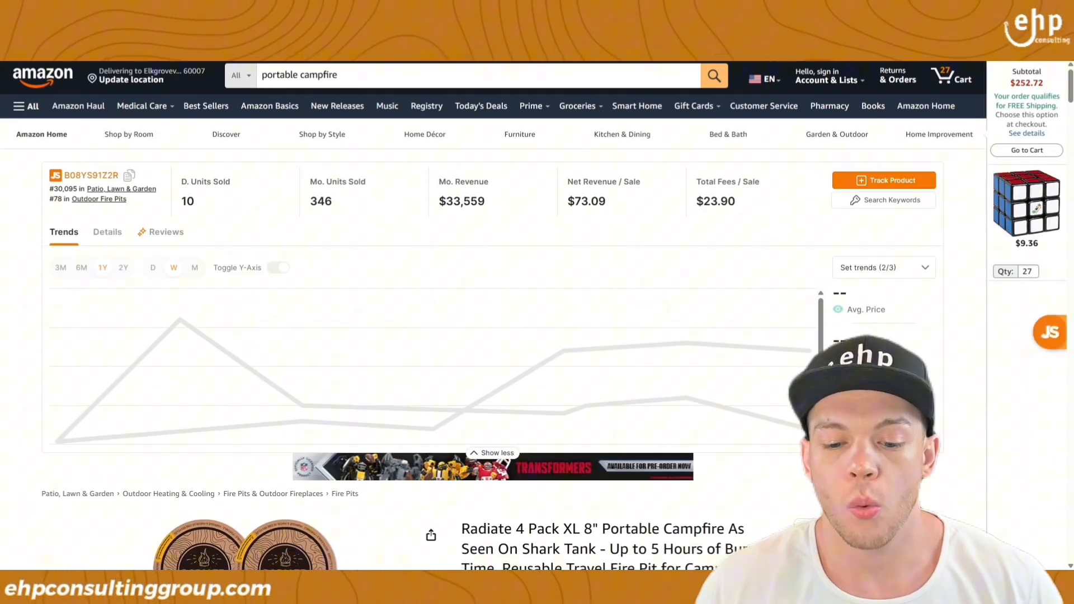
scroll(616, 257, "down", 2)
scroll(628, 253, "up", 1)
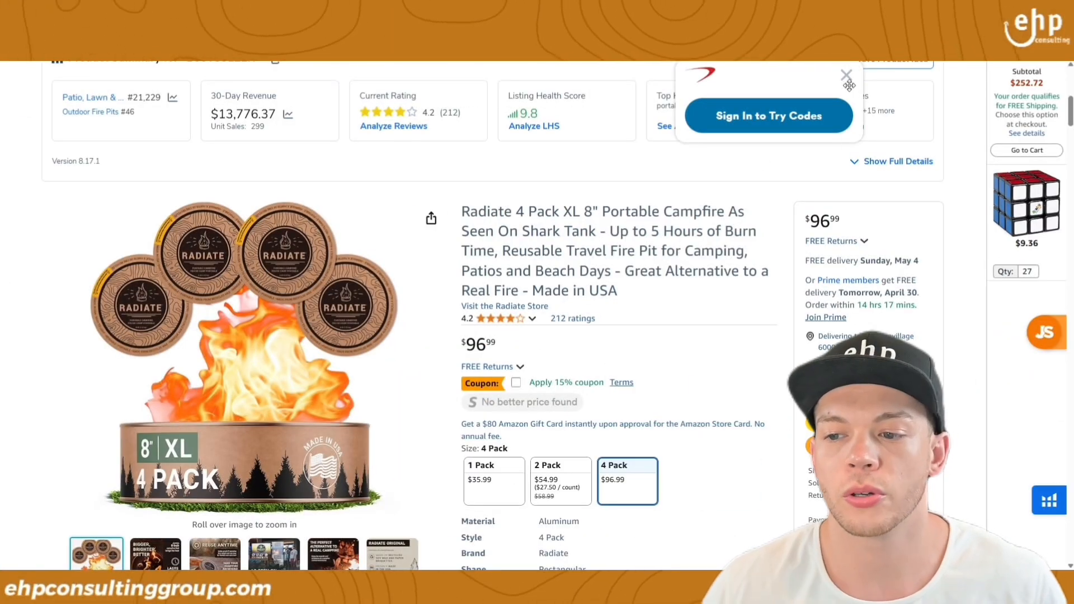
Review the Radiate listing's Listing Health Score breakdown and run Helium 10's Listing Analyzer on it.
scroll(730, 272, "down", 2)
scroll(283, 233, "up", 3)
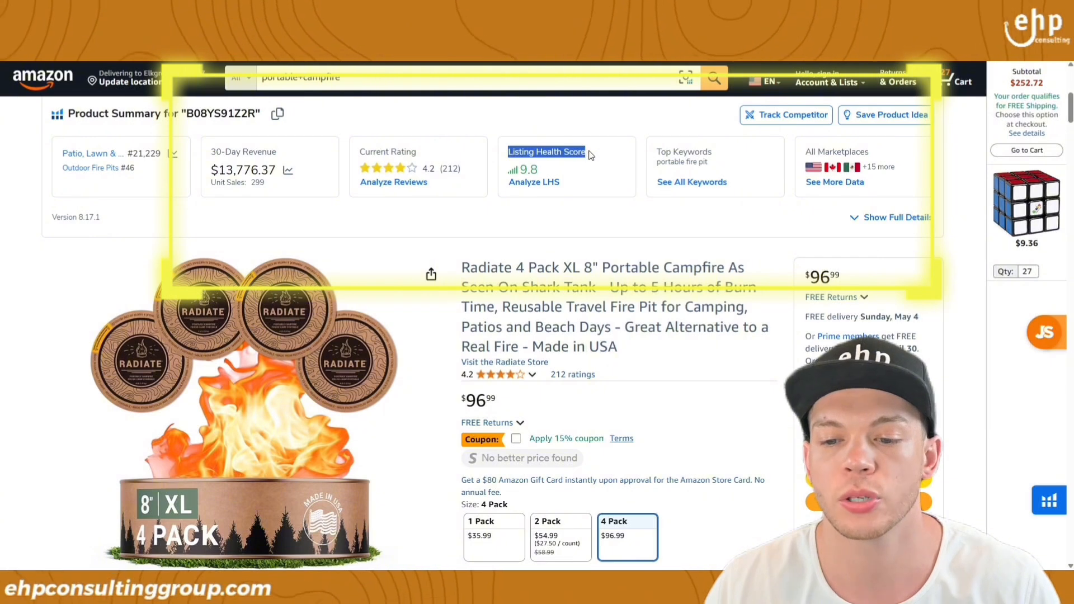
left_click(553, 183)
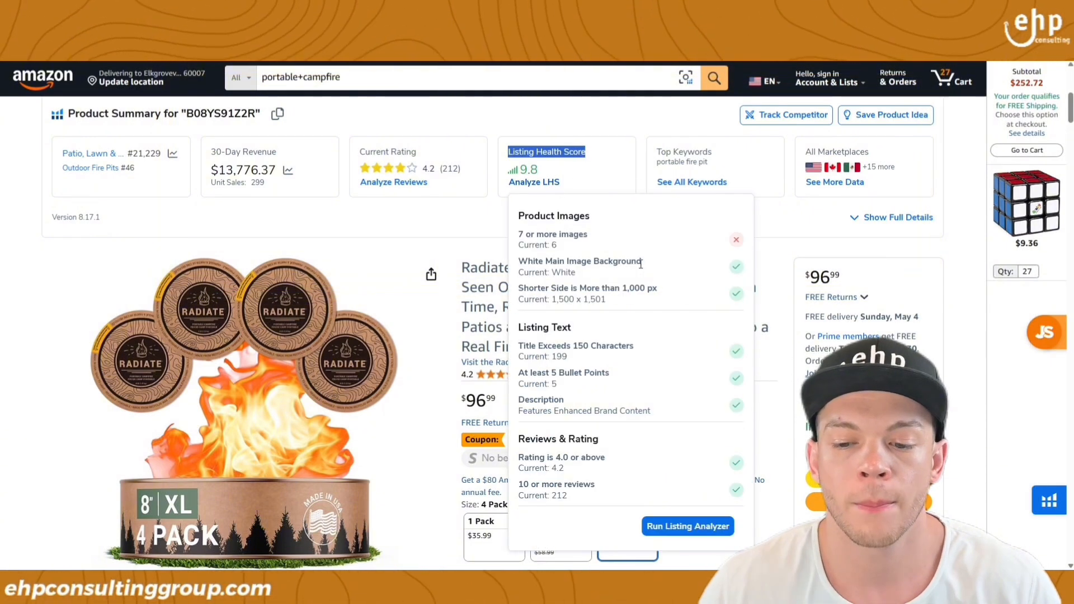
scroll(663, 342, "down", 1)
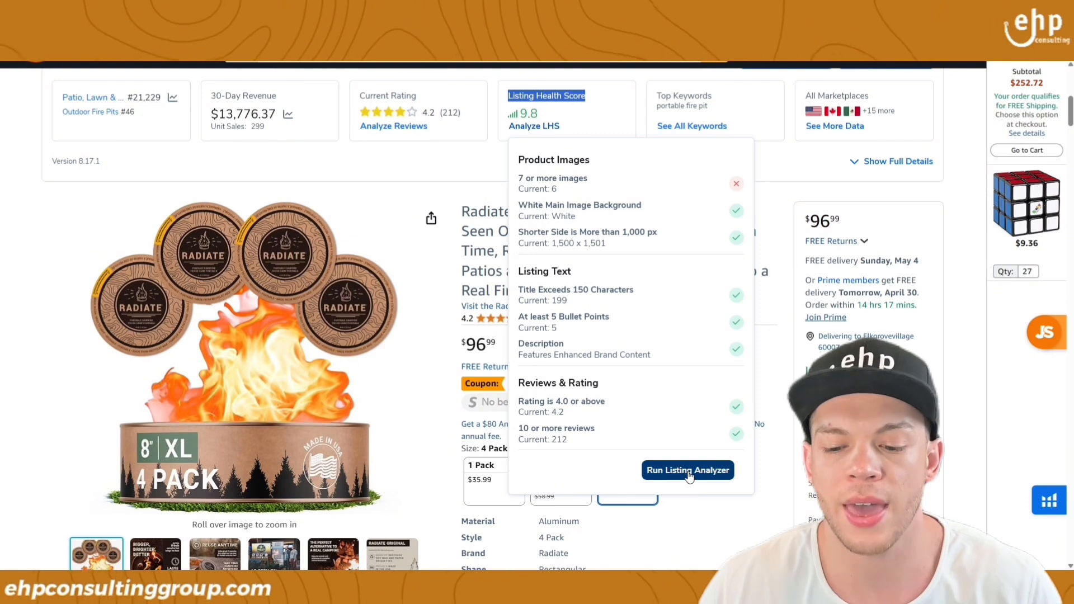
left_click(690, 470)
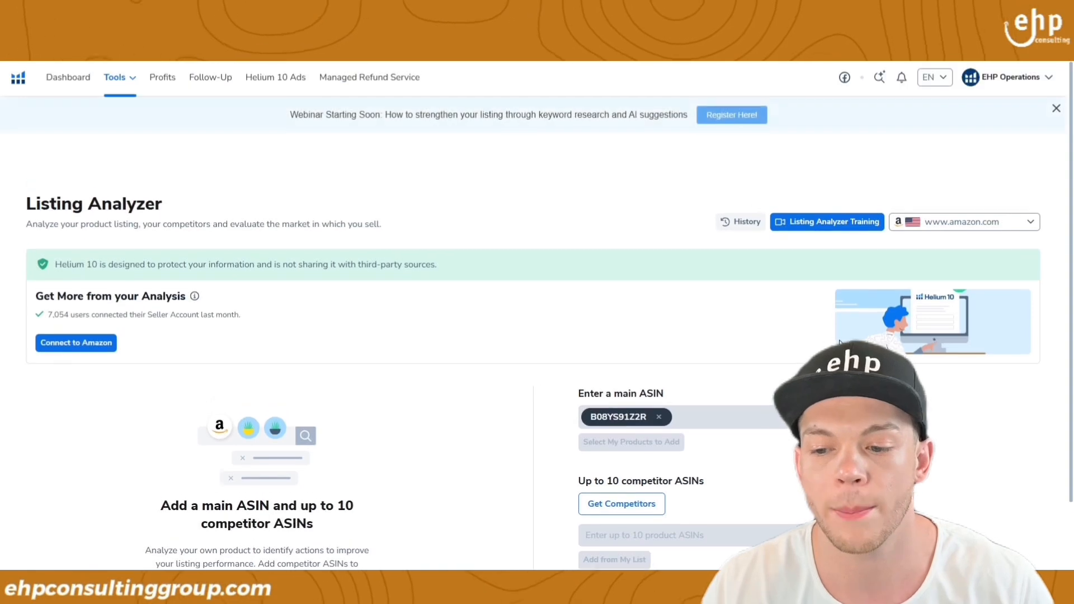
Examine the Listing Analyzer report's sales, BSR, Compare Key Metrics Across ASINs and keyword sections.
scroll(312, 231, "down", 15)
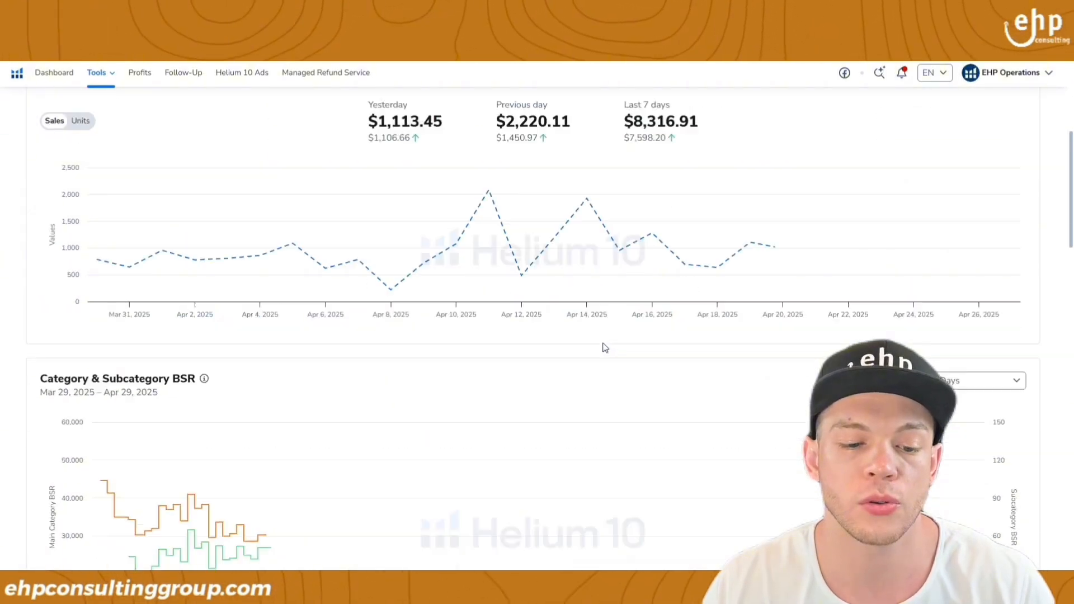
scroll(447, 386, "down", 4)
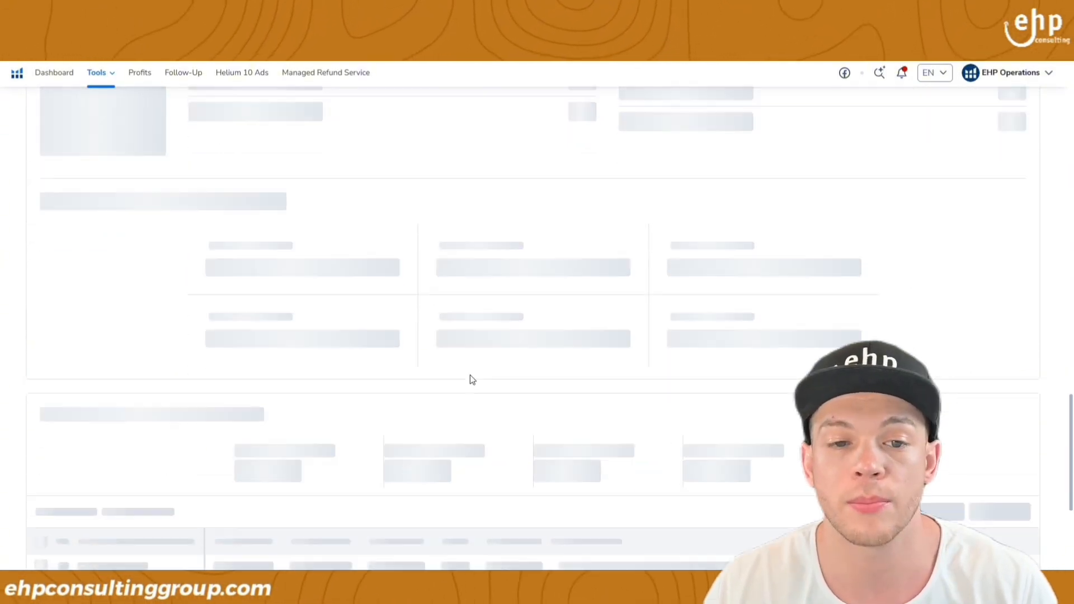
scroll(532, 378, "up", 6)
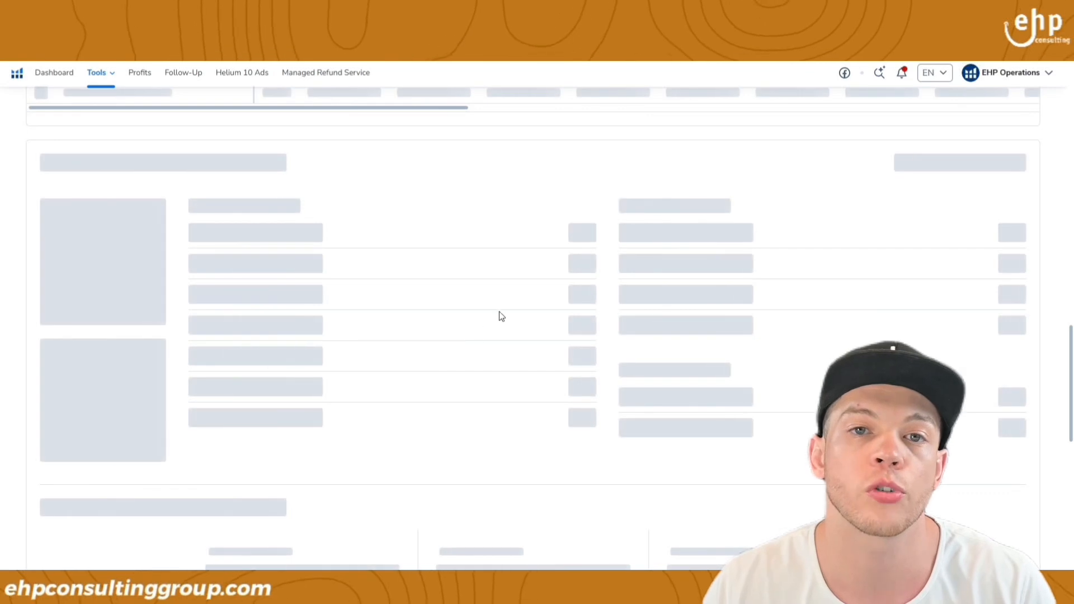
scroll(515, 316, "up", 6)
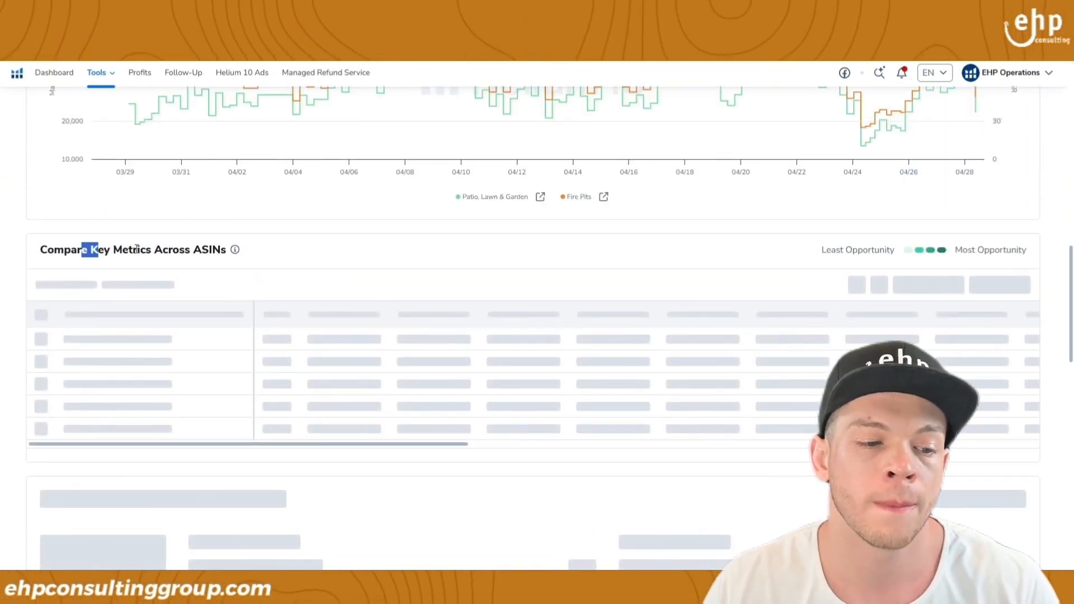
scroll(495, 263, "down", 10)
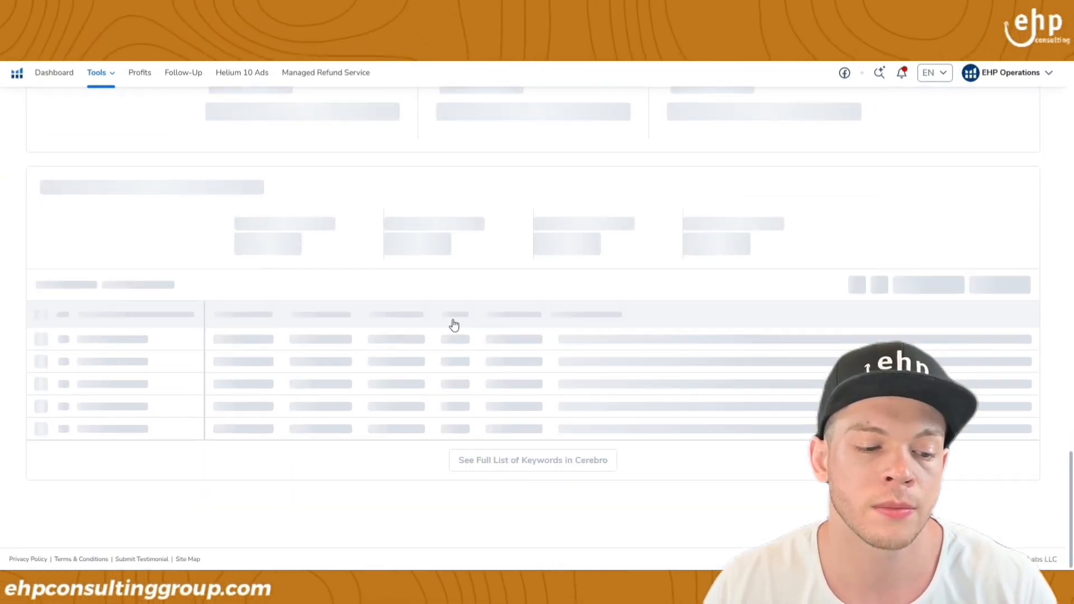
scroll(489, 341, "up", 5)
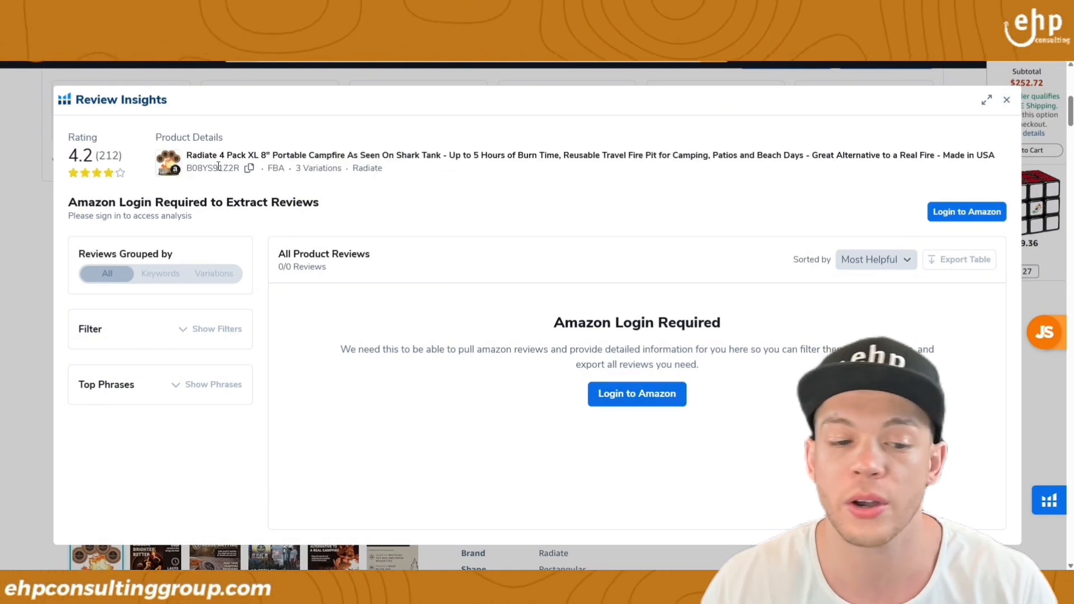
Close the Review Insights report and examine the selling points in the Radiate listing's title, including "Made in USA", and the product details below.
left_click(1007, 102)
scroll(682, 330, "down", 1)
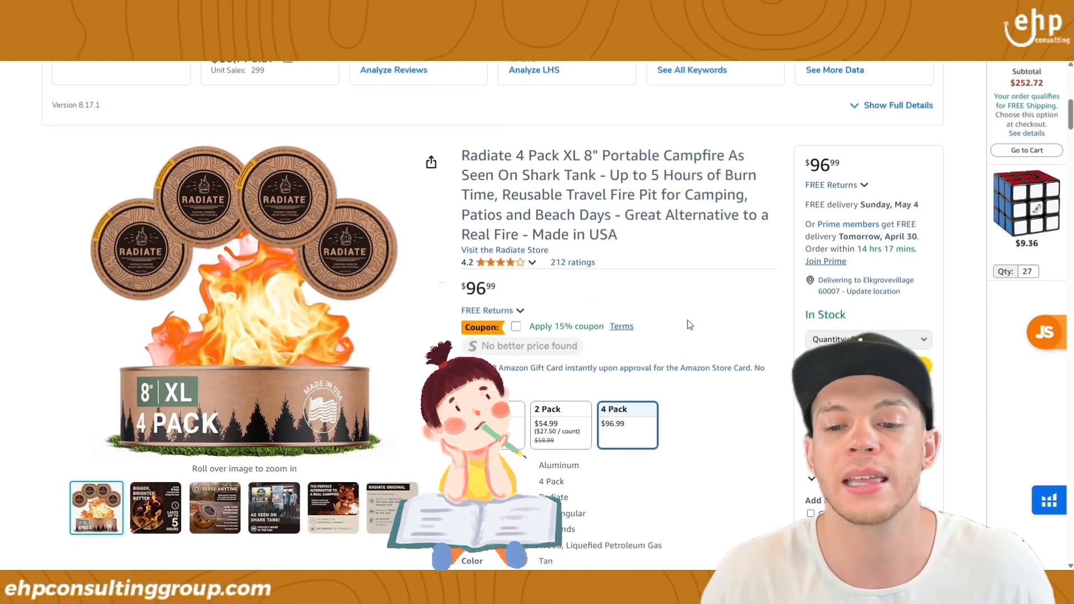
left_click_drag(610, 174, 709, 174)
triple_click(686, 240)
left_click_drag(635, 235, 547, 235)
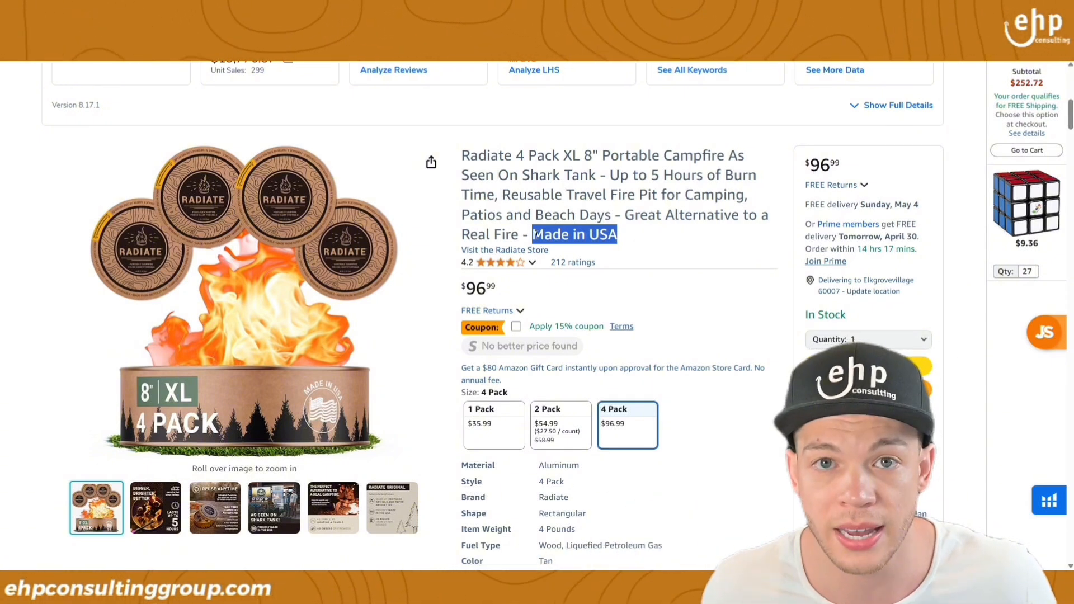
left_click(590, 219)
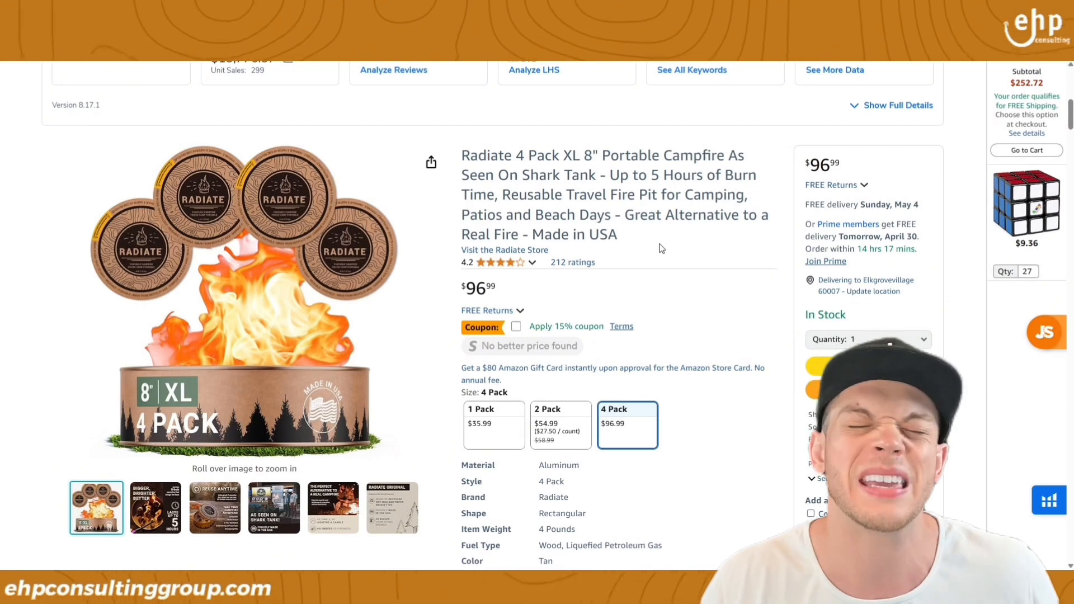
scroll(666, 248, "down", 6)
left_click_drag(480, 285, 676, 481)
left_click(676, 480)
scroll(671, 399, "up", 6)
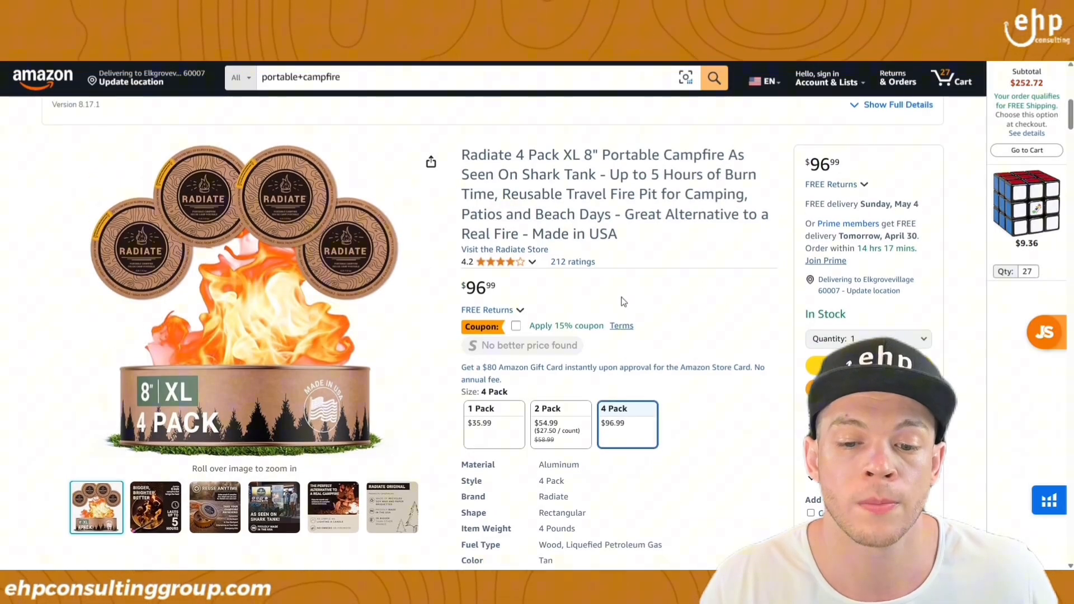
Open the Radiate listing's customer reviews and read the one-star "Tons of Black Smoke" review for product complaints.
left_click(569, 262)
scroll(526, 377, "down", 10)
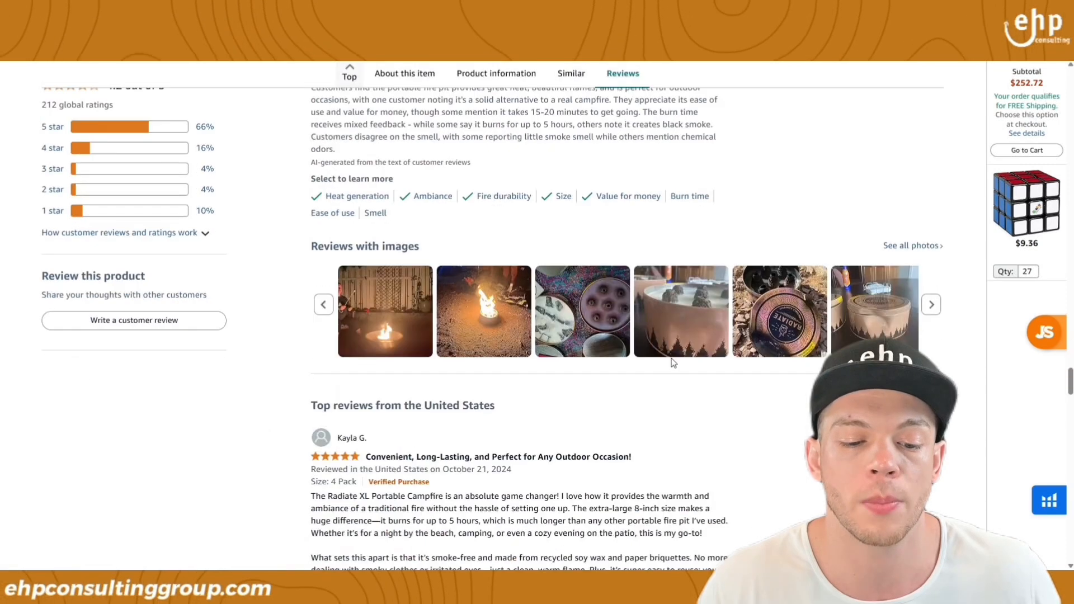
scroll(526, 377, "down", 11)
scroll(363, 248, "down", 3)
left_click_drag(312, 220, 419, 299)
left_click(394, 215)
left_click_drag(481, 180, 398, 180)
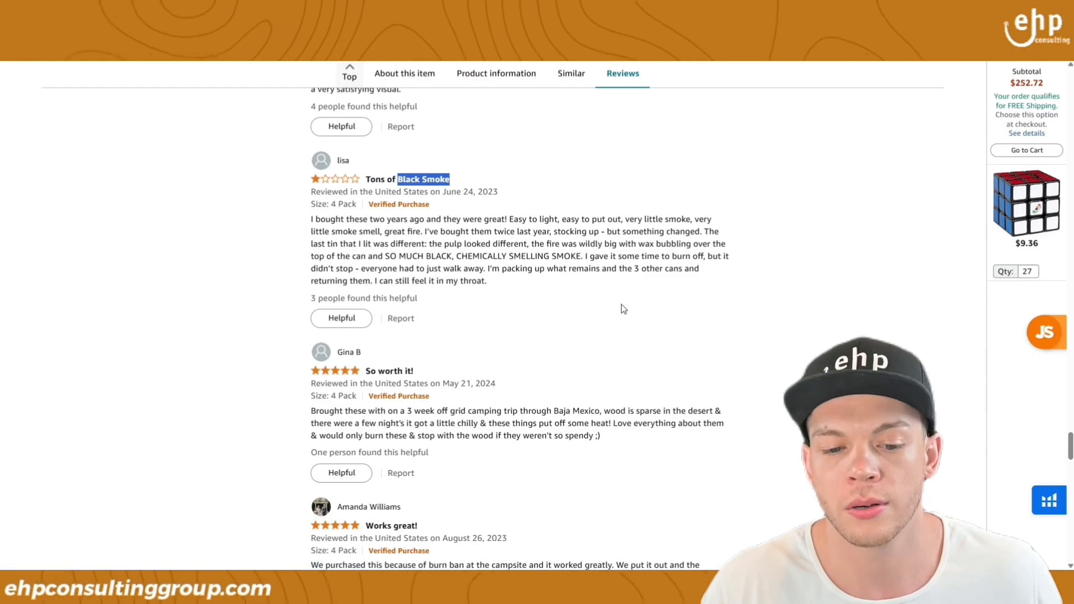
Leave the Radiate listing's customer reviews and return to the product images, bullet points and price chart on the product page.
left_click(675, 341)
scroll(643, 336, "up", 20)
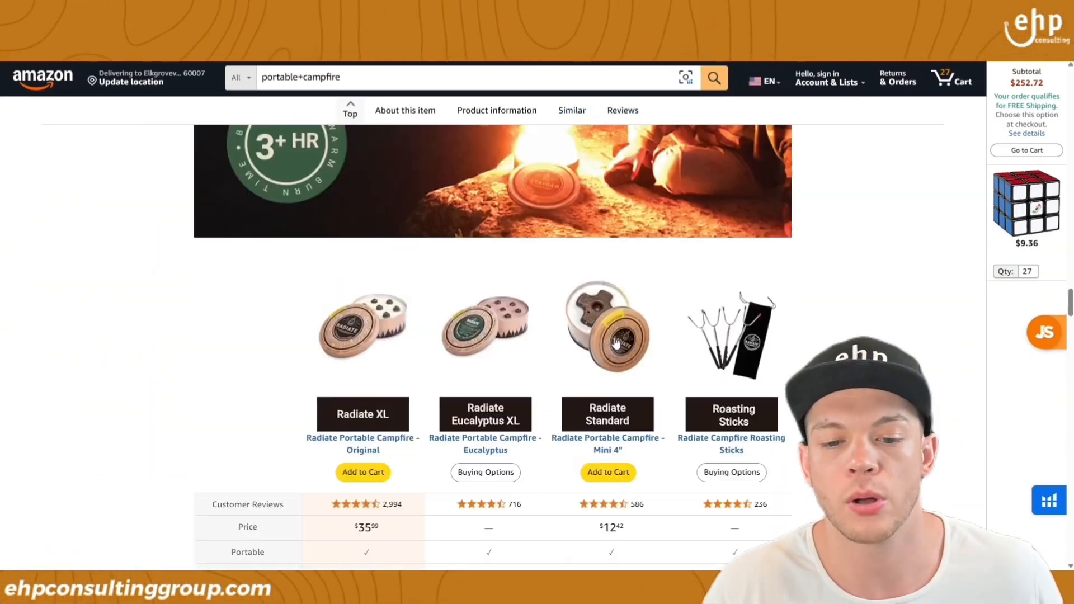
scroll(615, 343, "up", 20)
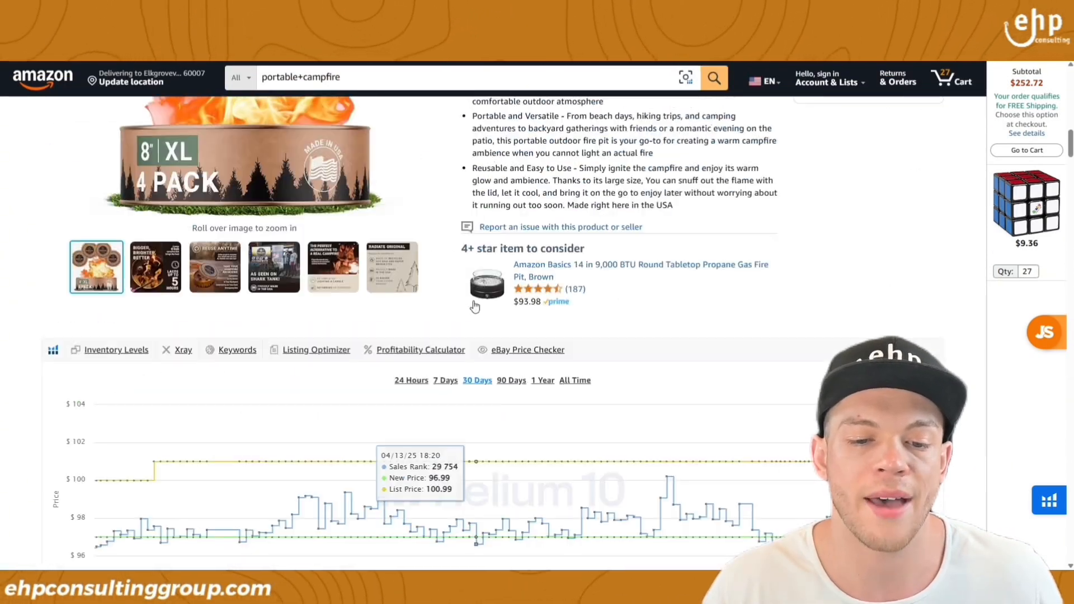
scroll(474, 306, "up", 5)
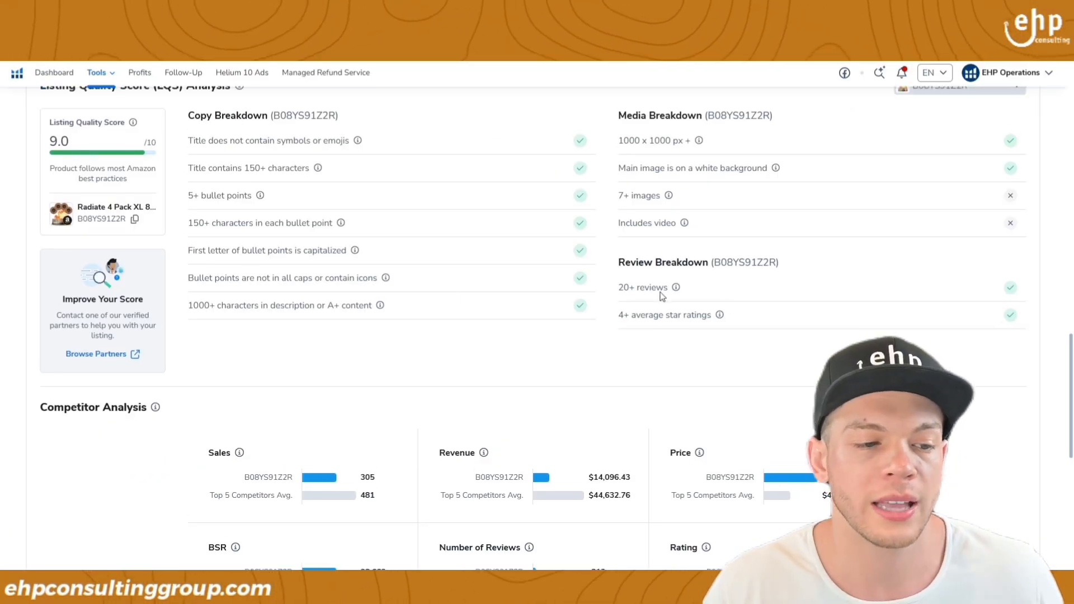
Switch to the Helium 10 Listing Analyzer report and examine its Top Keywords Analysis and Competitor Analysis sections.
scroll(442, 235, "up", 4)
scroll(442, 235, "down", 3)
scroll(441, 233, "down", 8)
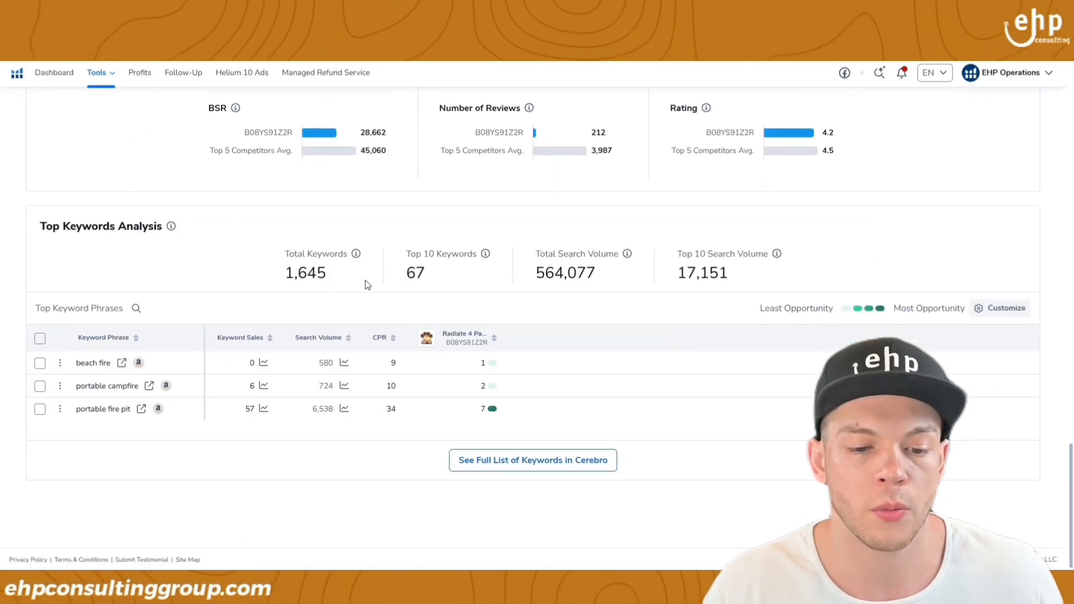
left_click_drag(45, 225, 152, 228)
triple_click(135, 229)
scroll(176, 344, "up", 5)
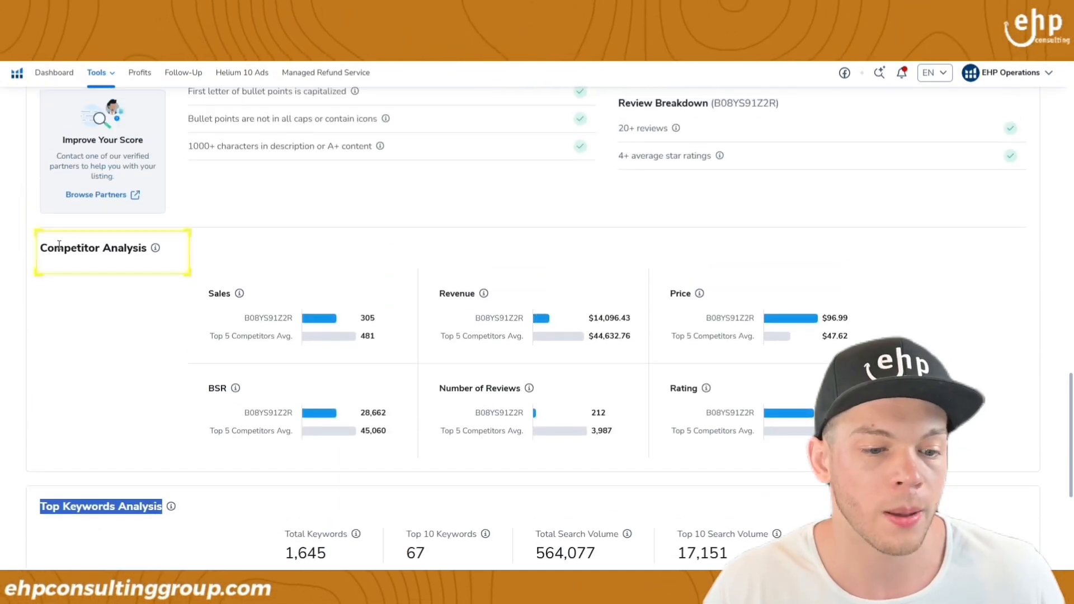
left_click_drag(53, 248, 157, 256)
Examine the Listing Quality Score (LQS) Analysis, focusing on the "7+ images" and "Includes video" checks in the Media Breakdown.
scroll(414, 362, "up", 4)
scroll(414, 362, "up", 2)
left_click_drag(60, 259, 233, 260)
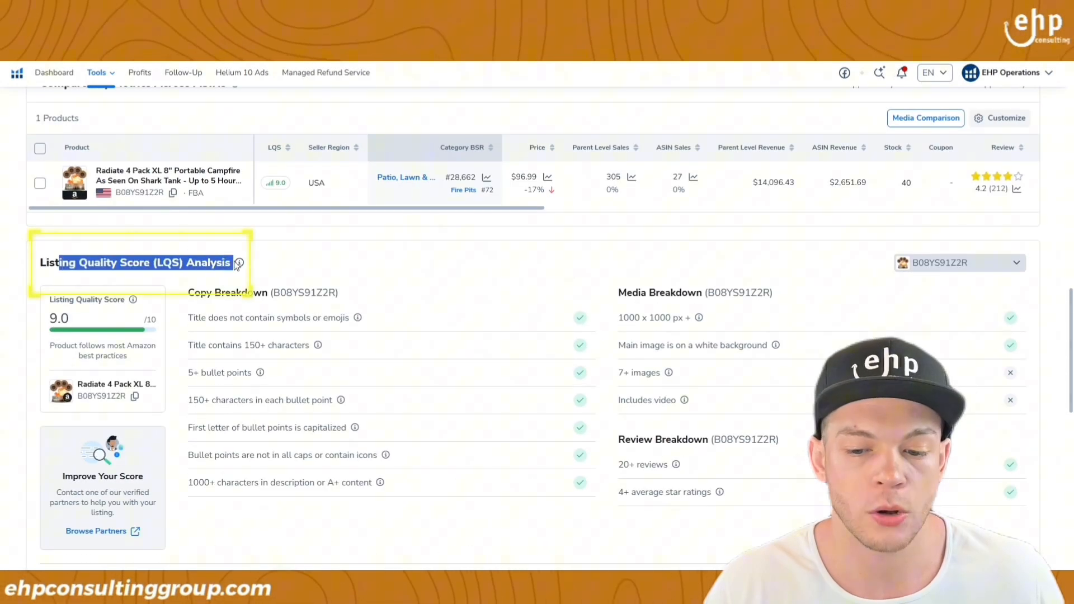
scroll(418, 380, "down", 2)
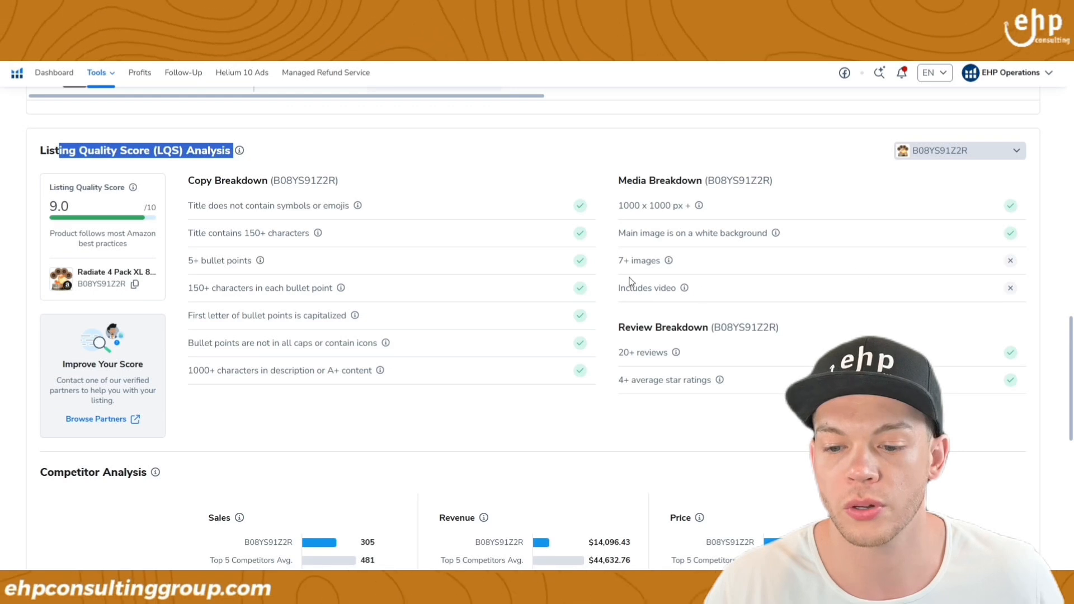
left_click_drag(618, 261, 665, 271)
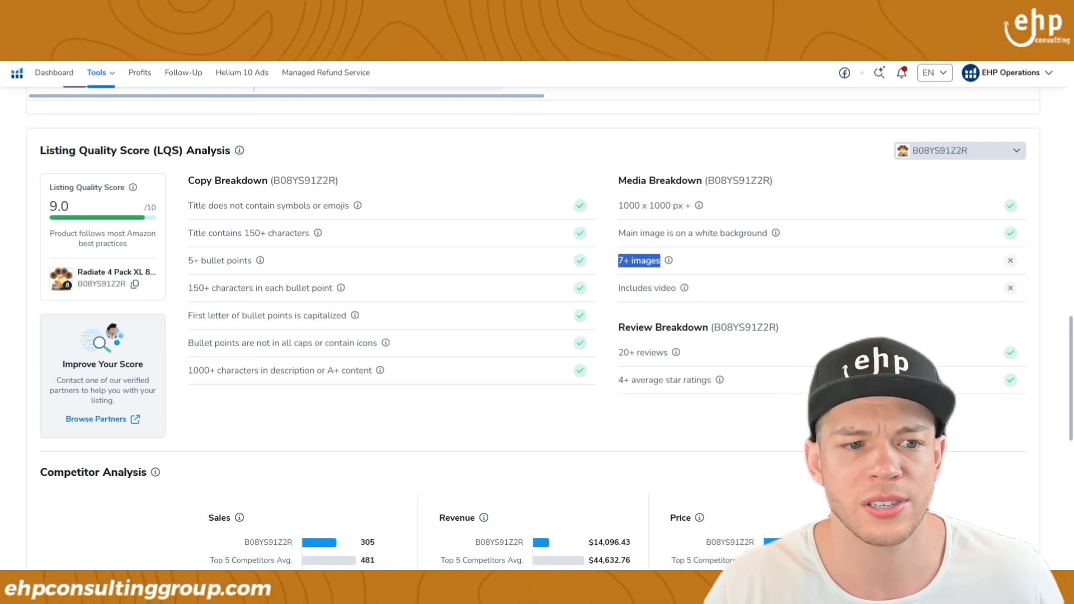
left_click_drag(618, 287, 679, 289)
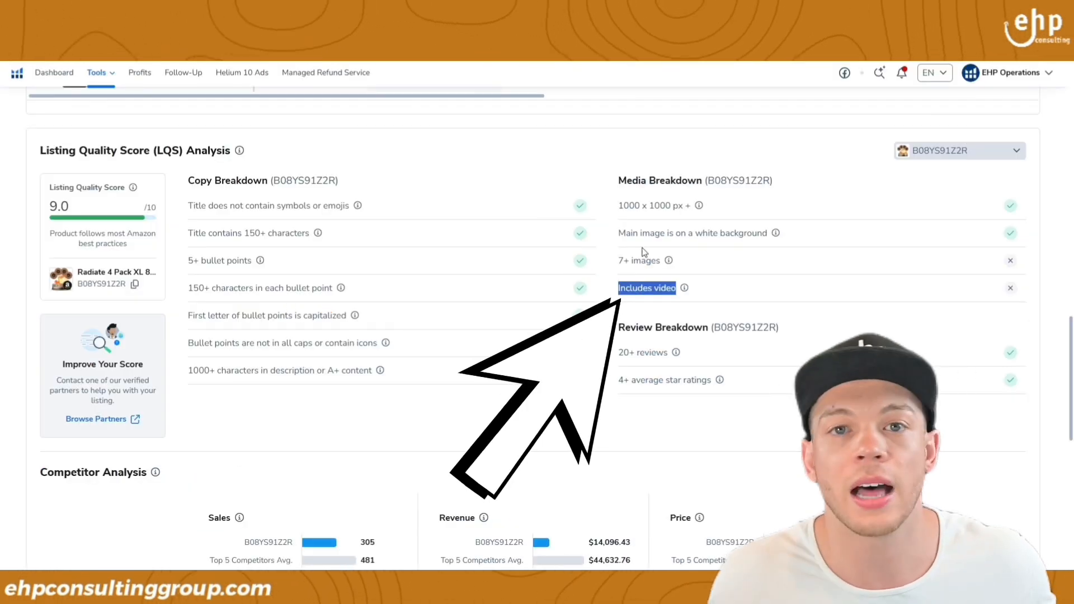
scroll(641, 327, "up", 4)
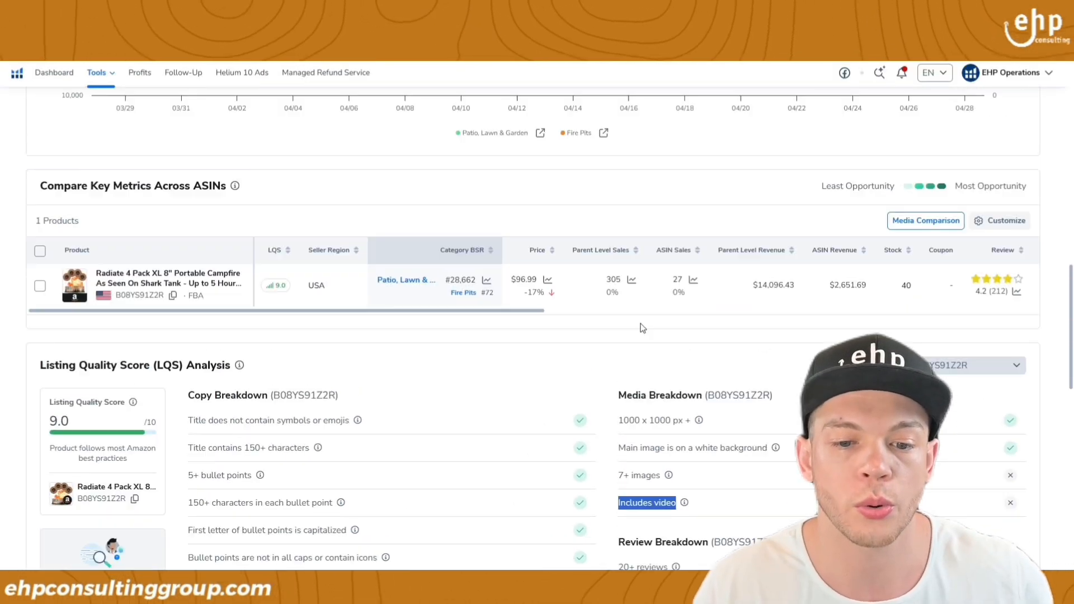